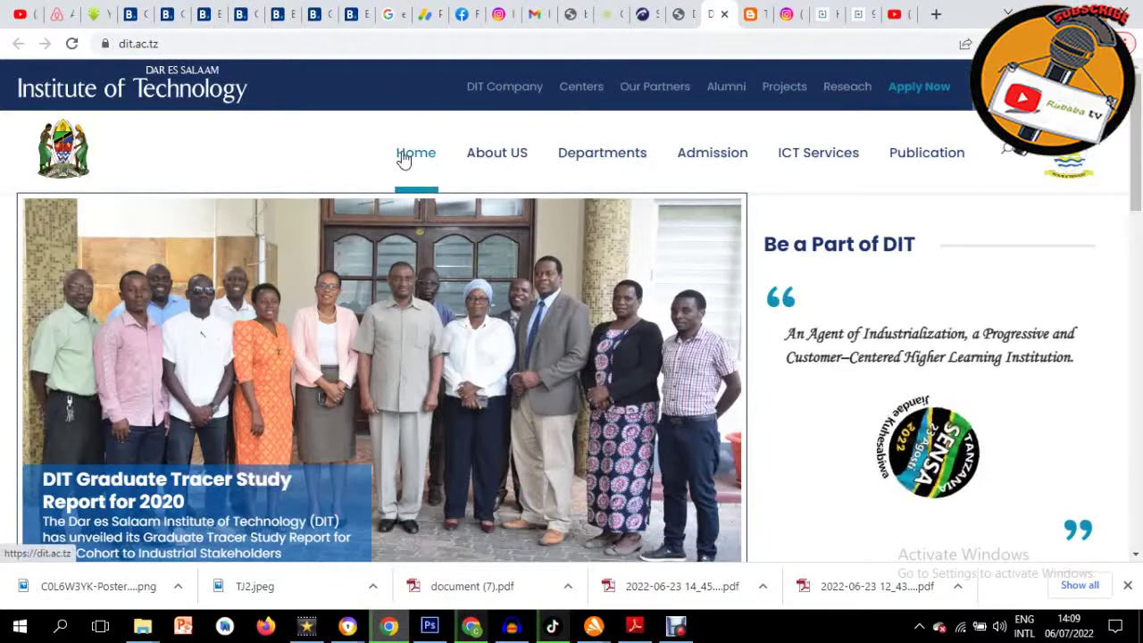
# Look over the institute homepage, including its quick links, news updates and events.
pyautogui.scroll(-6, 661, 339)
pyautogui.scroll(6, 665, 388)
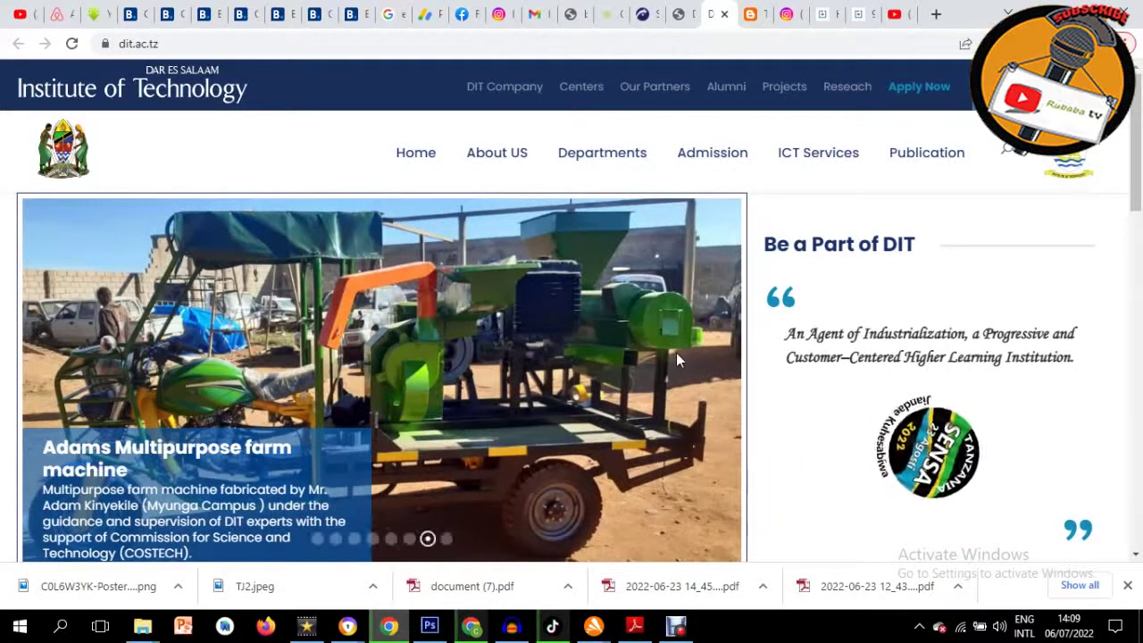
pyautogui.scroll(-5, 707, 359)
pyautogui.scroll(-5, 840, 365)
pyautogui.scroll(5, 841, 364)
pyautogui.scroll(1, 840, 365)
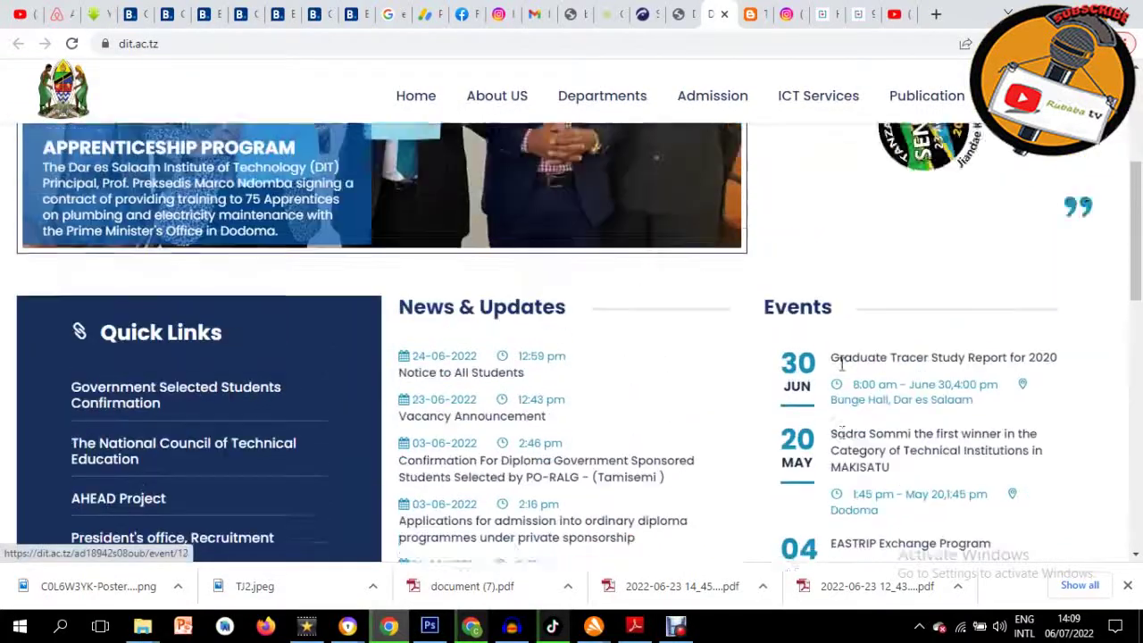
pyautogui.scroll(4, 841, 364)
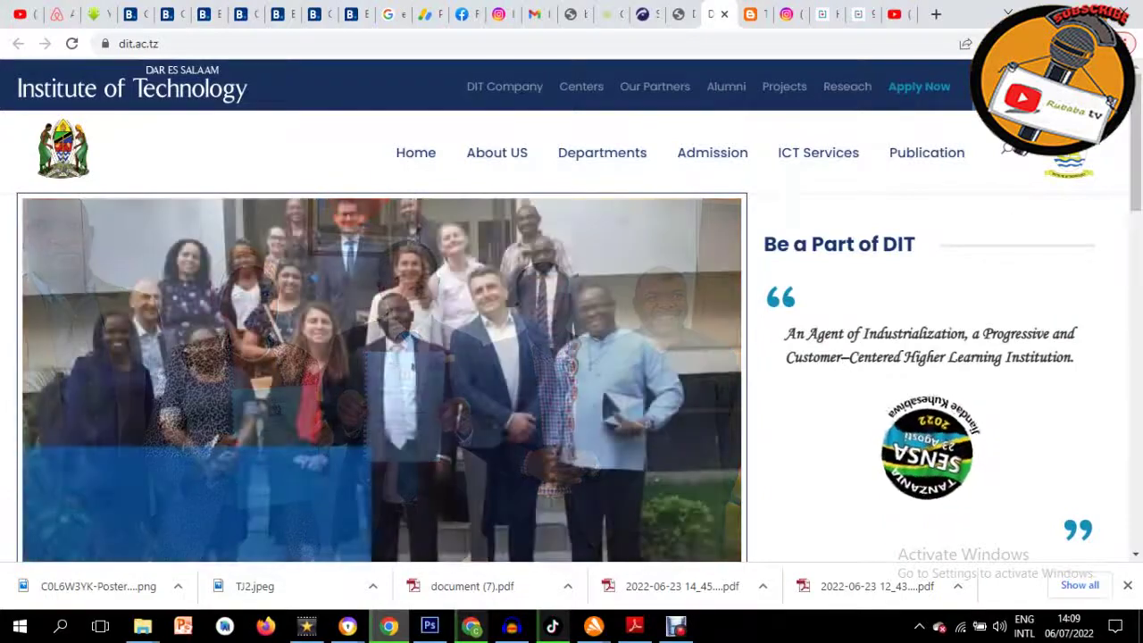
pyautogui.press('super+d')
pyautogui.rightClick(827, 266)
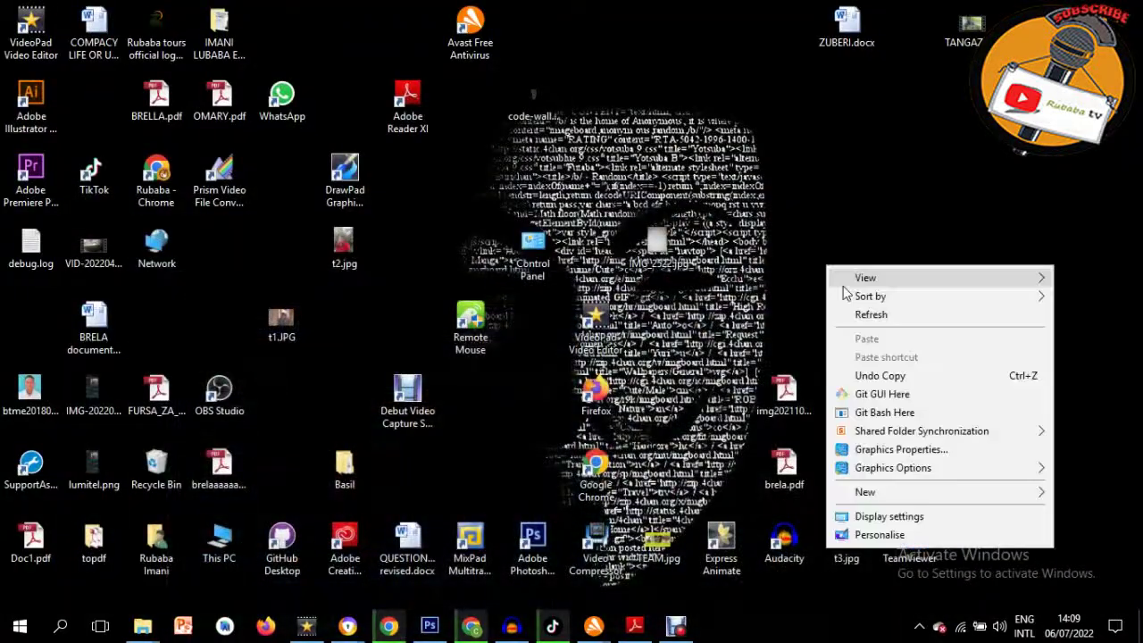
pyautogui.click(854, 322)
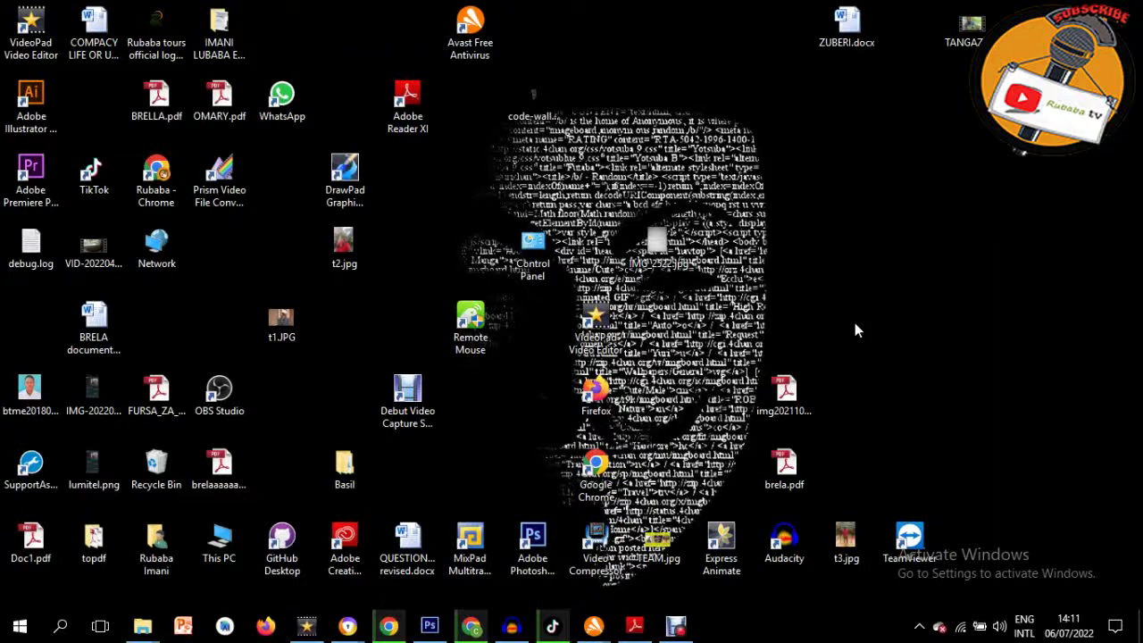
pyautogui.moveTo(380, 631)
pyautogui.click(369, 560)
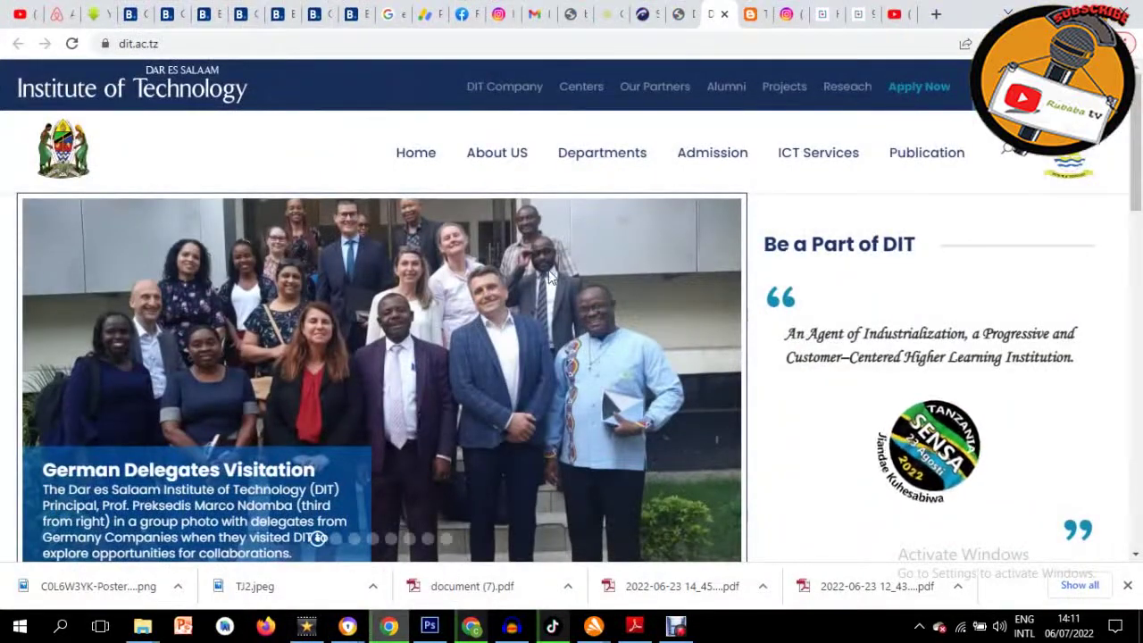
# Examine the homepage from the photo banner down to the message from the principal.
pyautogui.scroll(-2, 651, 393)
pyautogui.scroll(2, 652, 400)
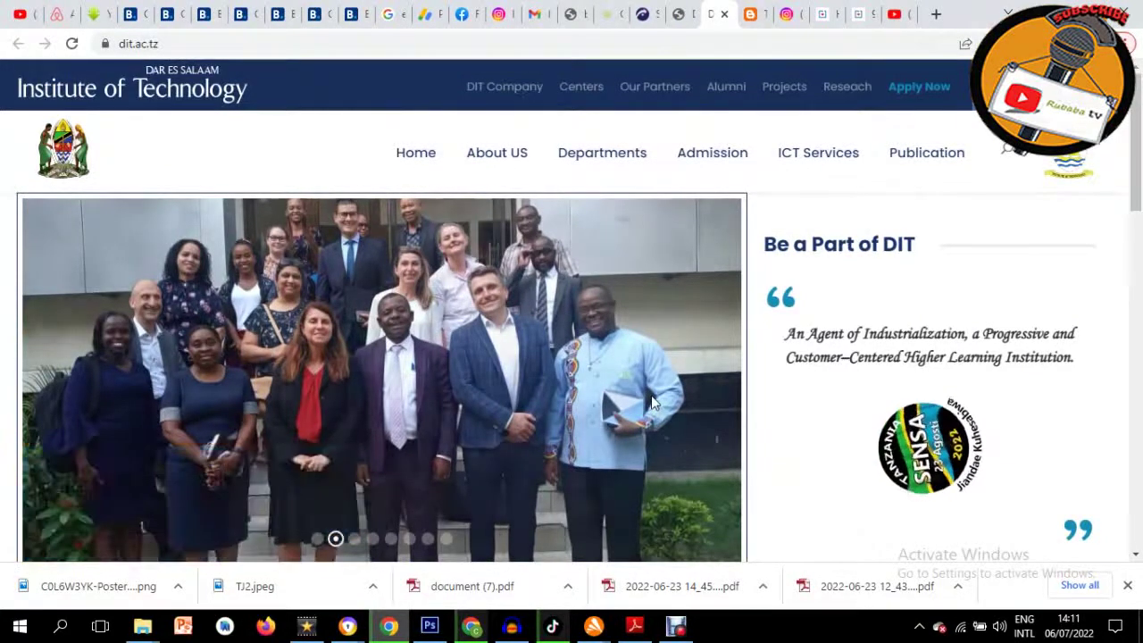
pyautogui.scroll(-7, 659, 375)
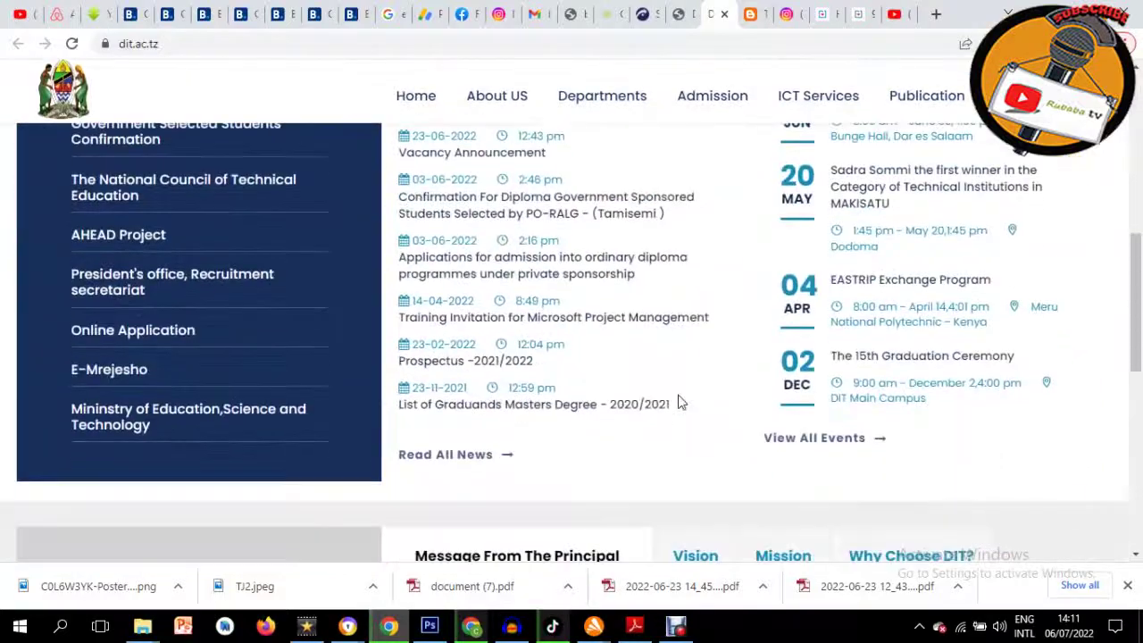
pyautogui.scroll(-7, 679, 403)
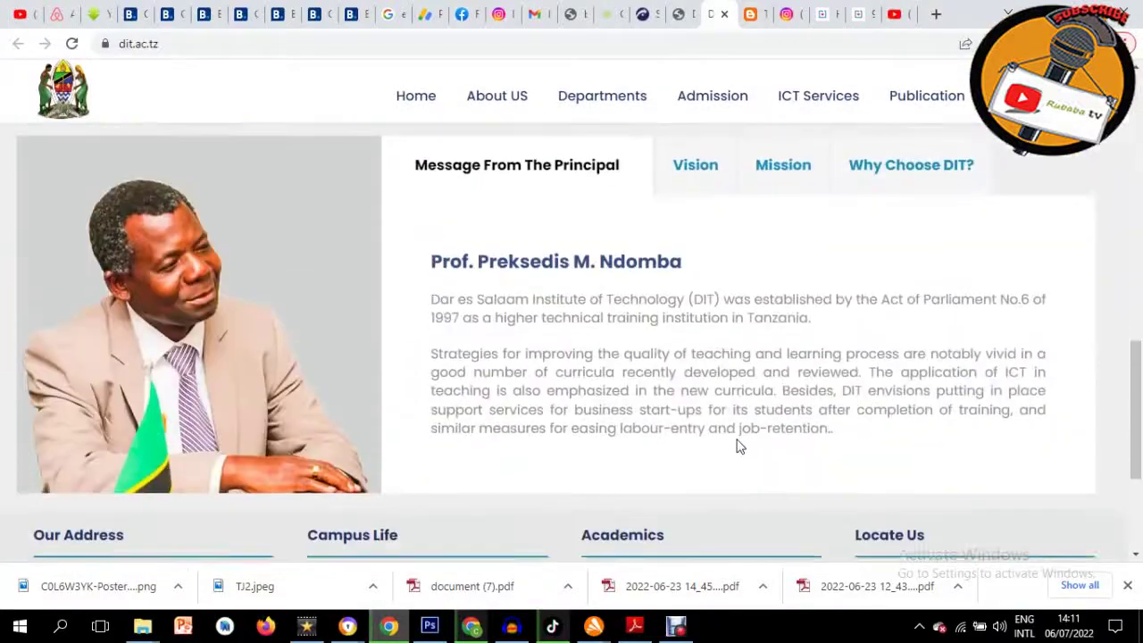
pyautogui.scroll(15, 737, 447)
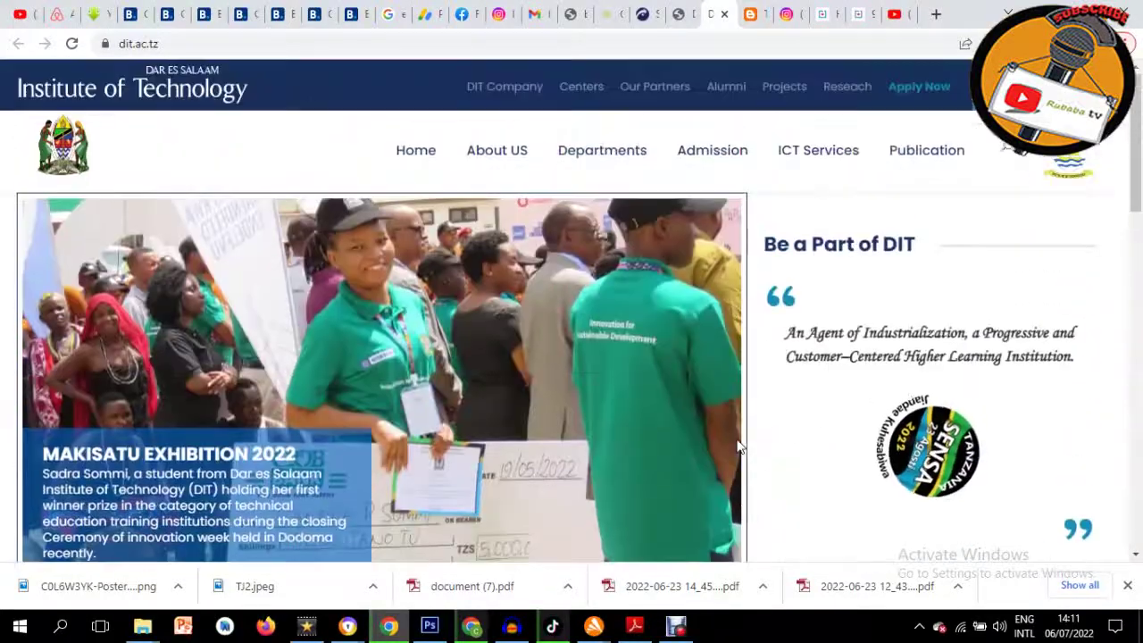
# Examine the institute's academic and administrative department listings from the homepage.
pyautogui.moveTo(613, 174)
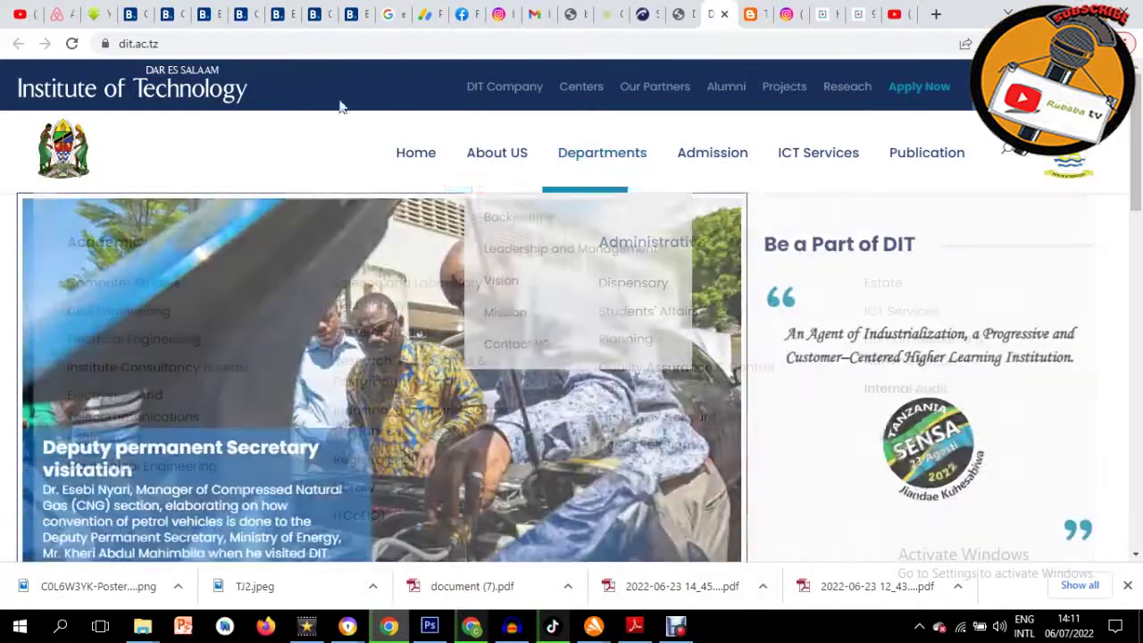
pyautogui.scroll(-5, 601, 344)
pyautogui.scroll(5, 603, 344)
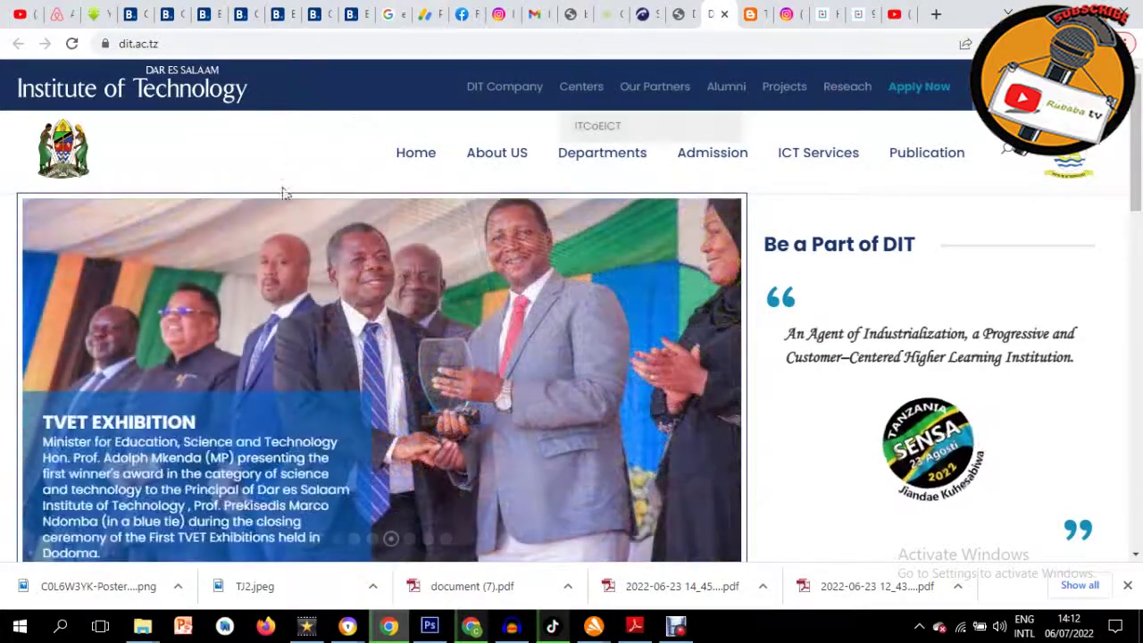
pyautogui.scroll(-5, 357, 174)
pyautogui.scroll(5, 464, 185)
pyautogui.moveTo(602, 141)
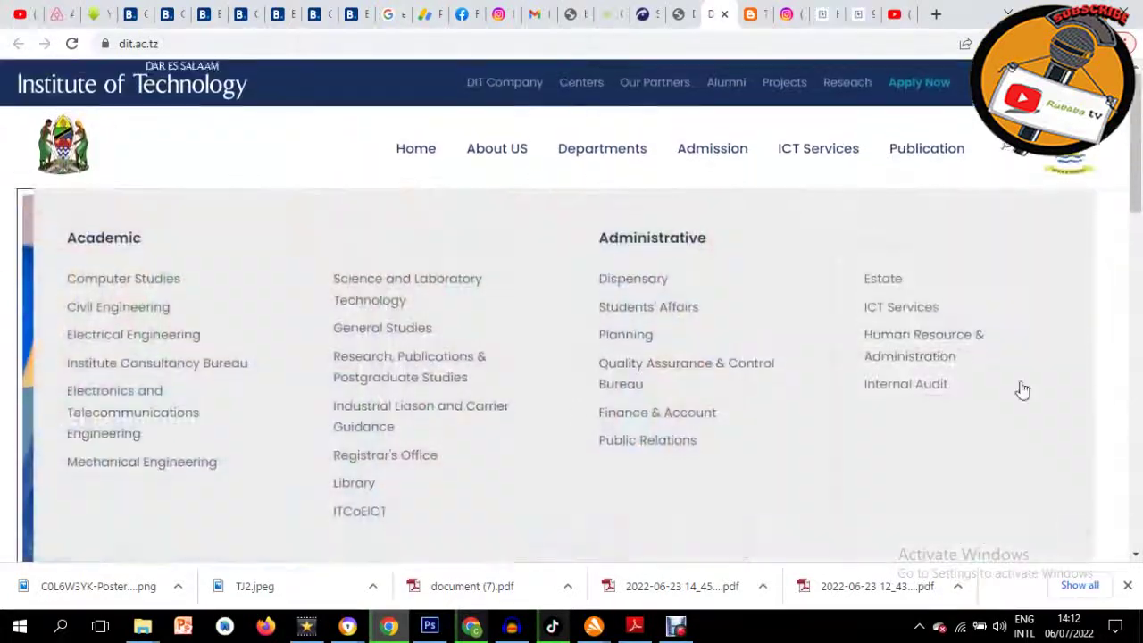
pyautogui.scroll(-3, 325, 294)
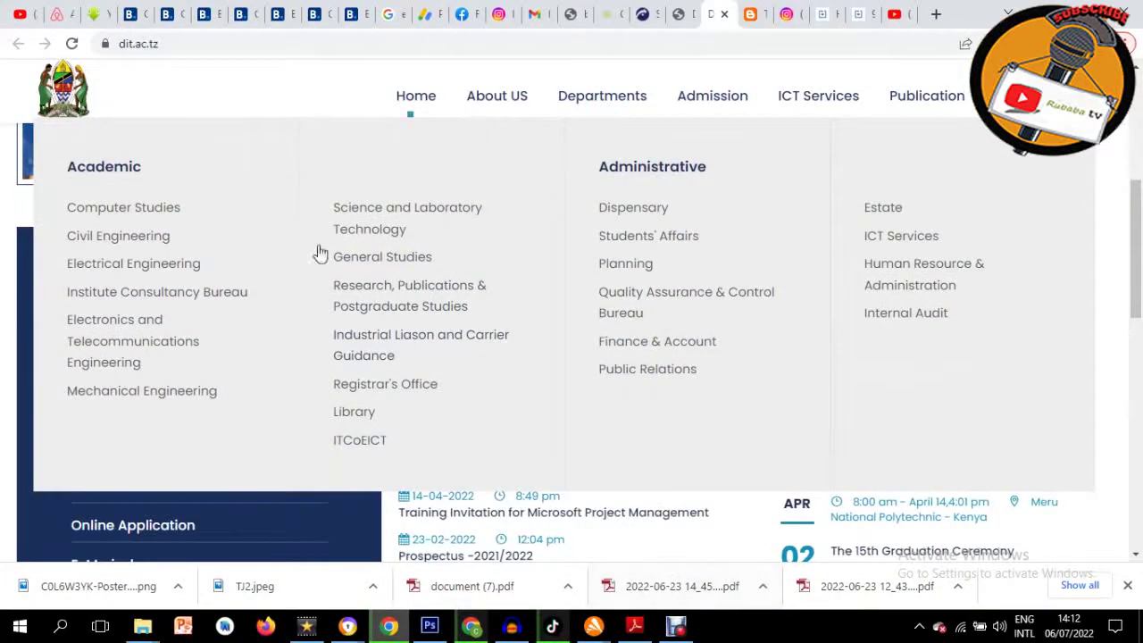
pyautogui.scroll(2, 505, 376)
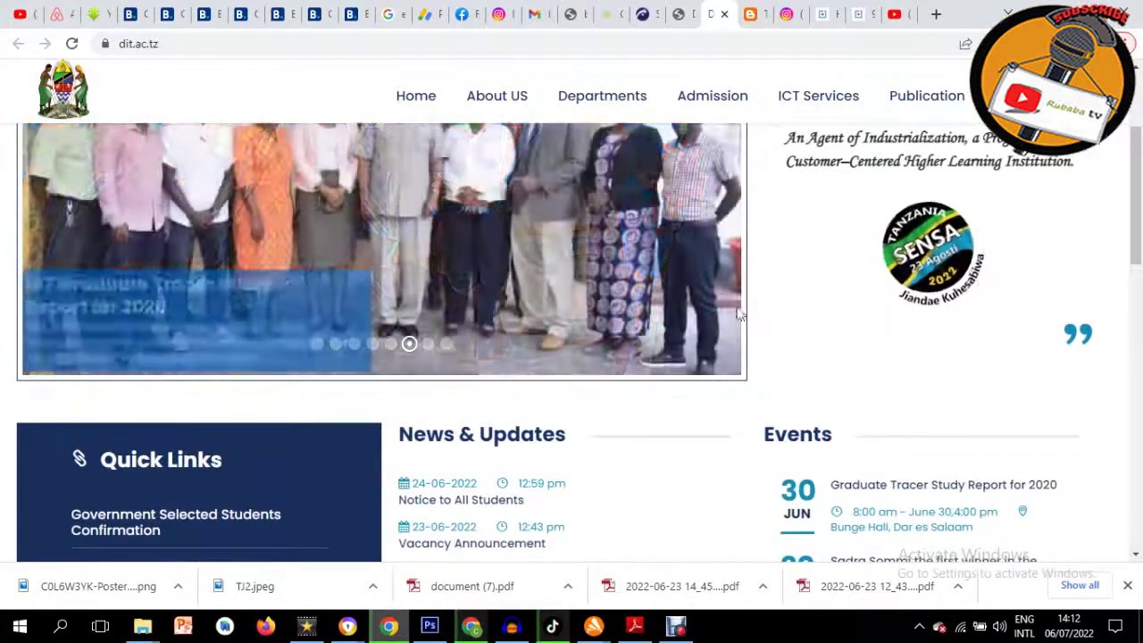
pyautogui.scroll(2, 902, 258)
pyautogui.scroll(1, 902, 258)
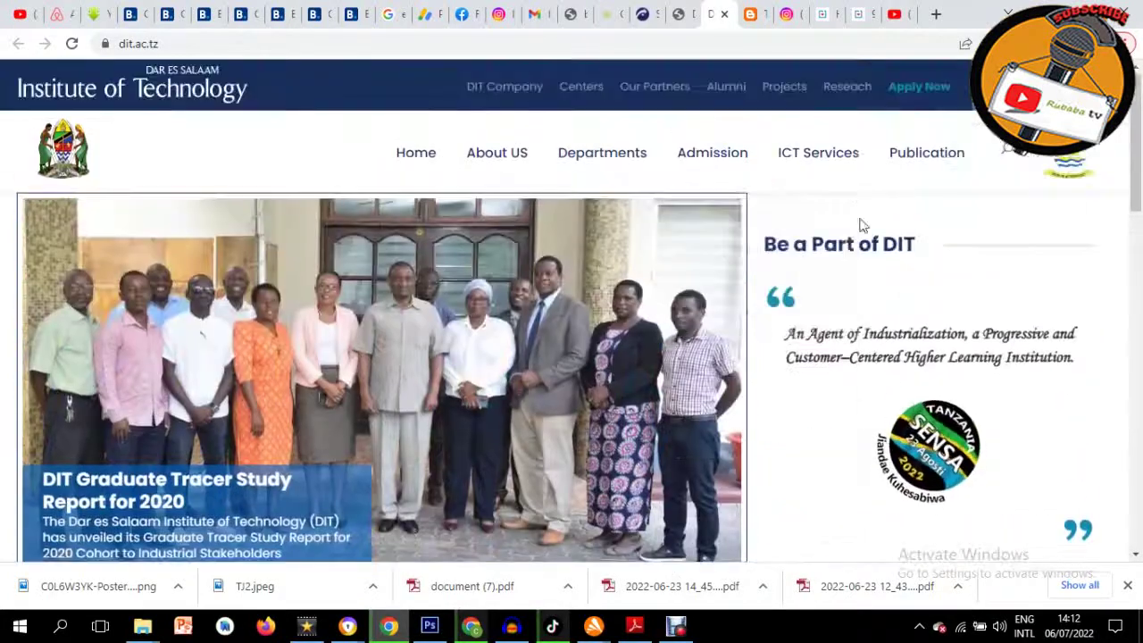
# Open the online diploma application form and inspect the Secondary Education award options.
pyautogui.click(911, 93)
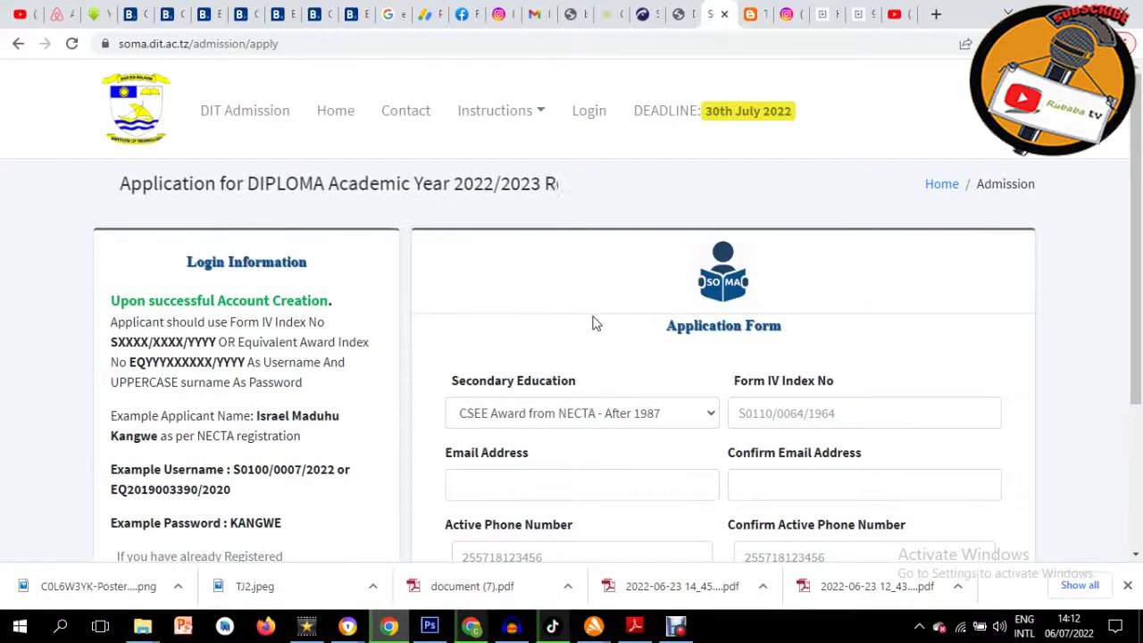
pyautogui.scroll(-2, 690, 382)
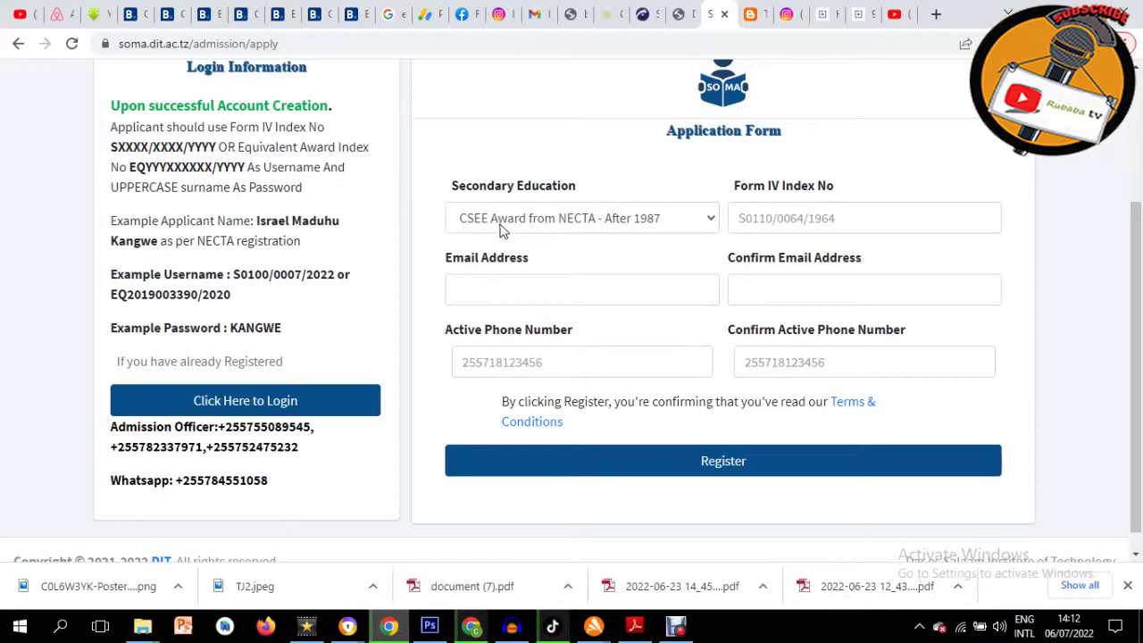
pyautogui.click(628, 223)
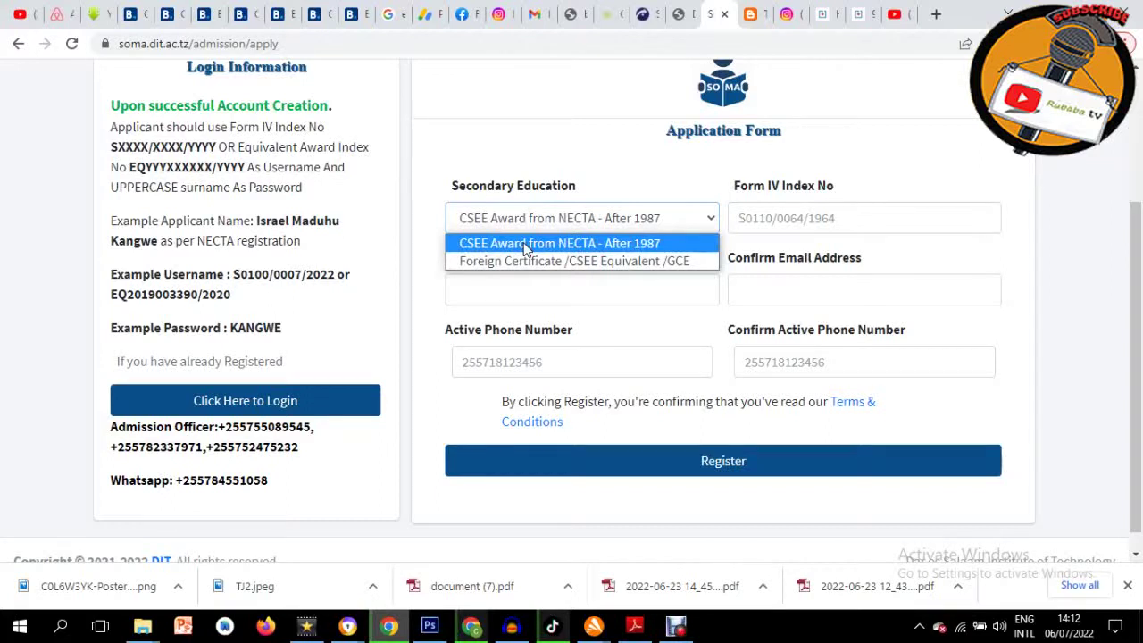
pyautogui.click(783, 215)
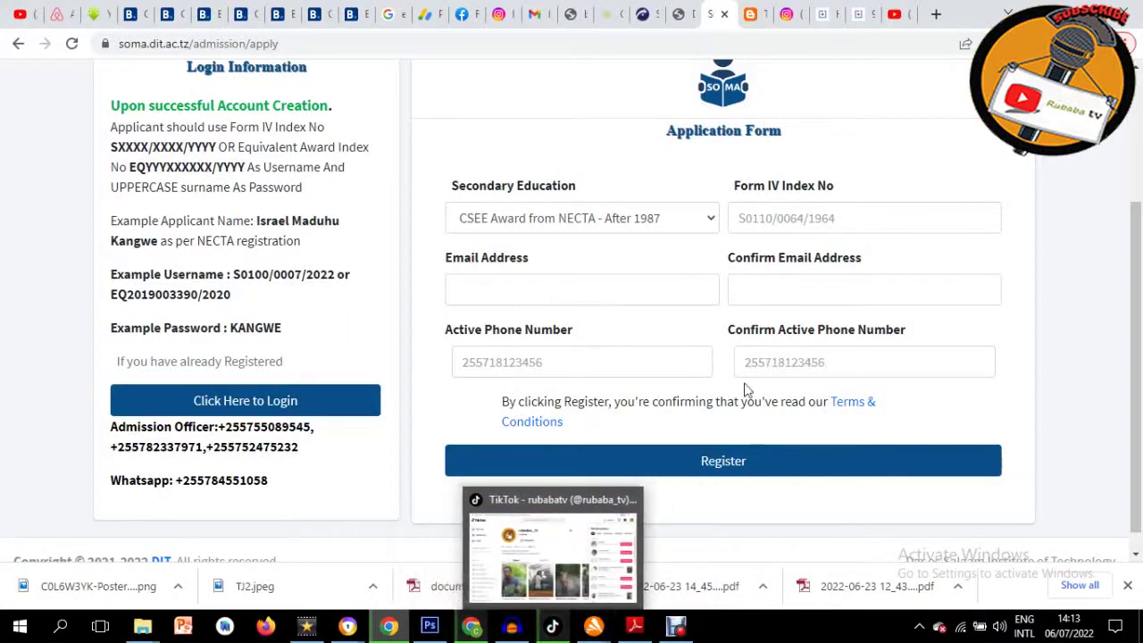
pyautogui.moveTo(676, 625)
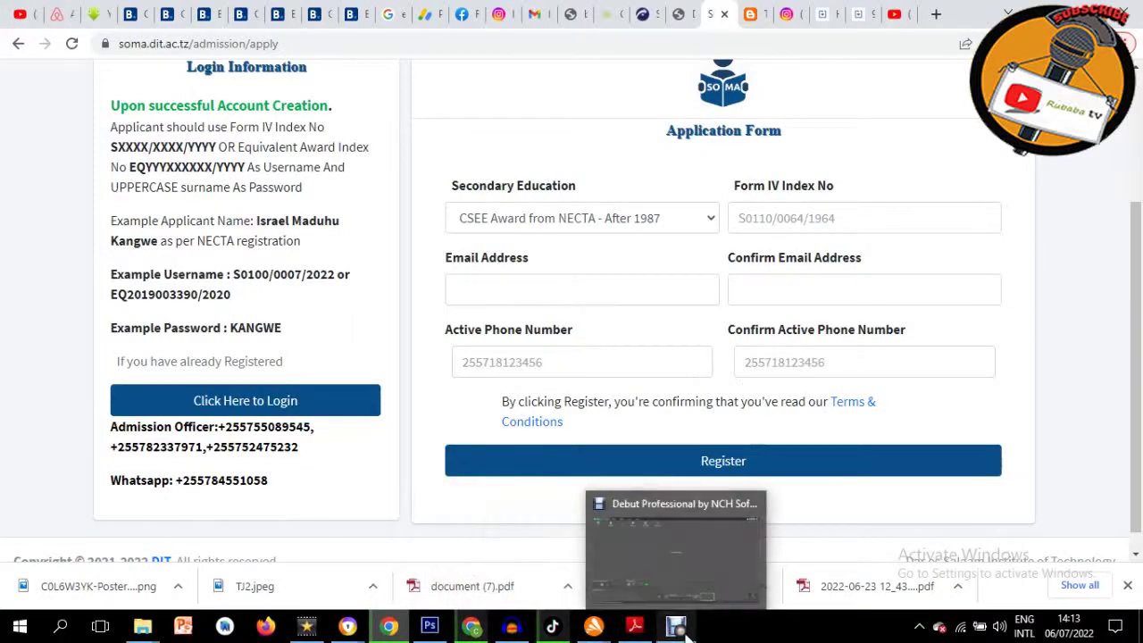
pyautogui.click(675, 579)
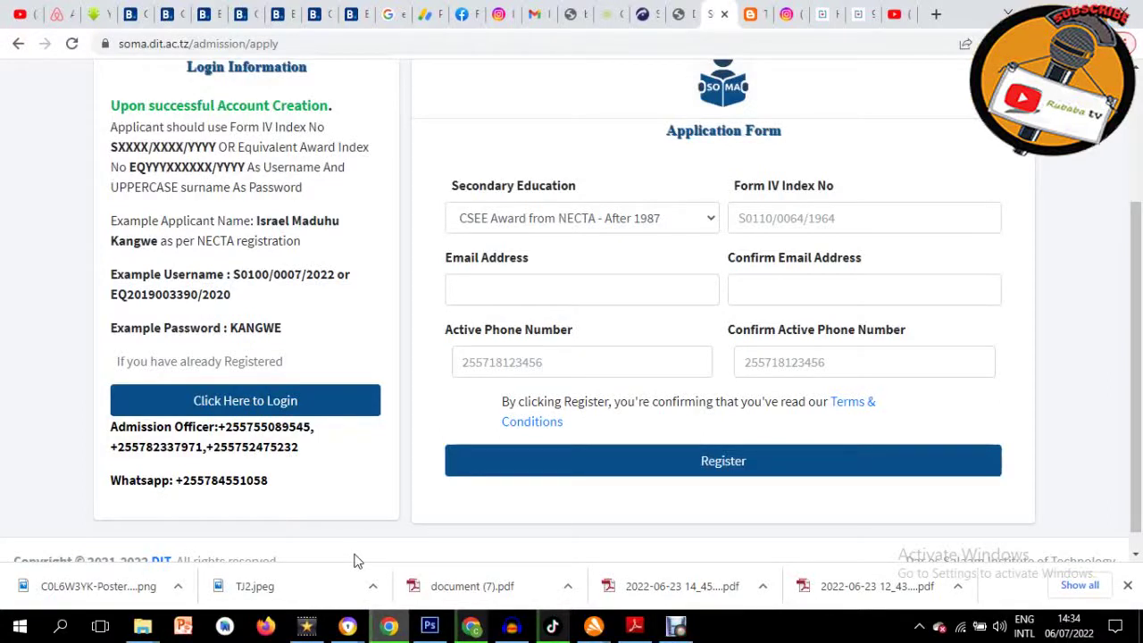
# Review the application form's registration fields, the deadline and the login information for registered applicants.
pyautogui.scroll(2, 671, 414)
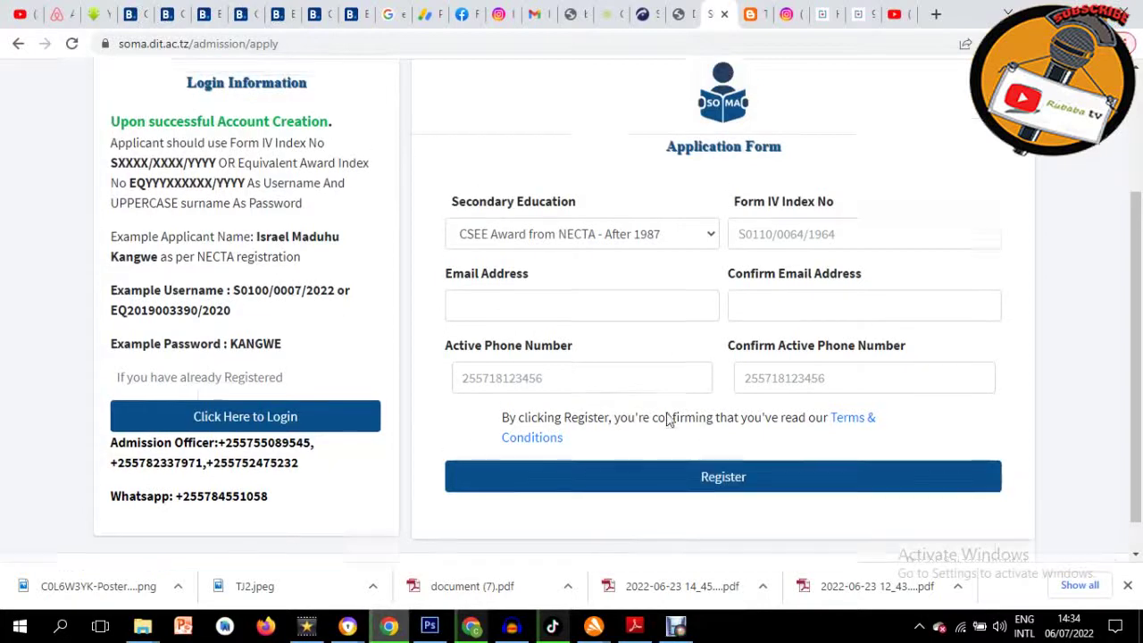
pyautogui.scroll(-2, 658, 442)
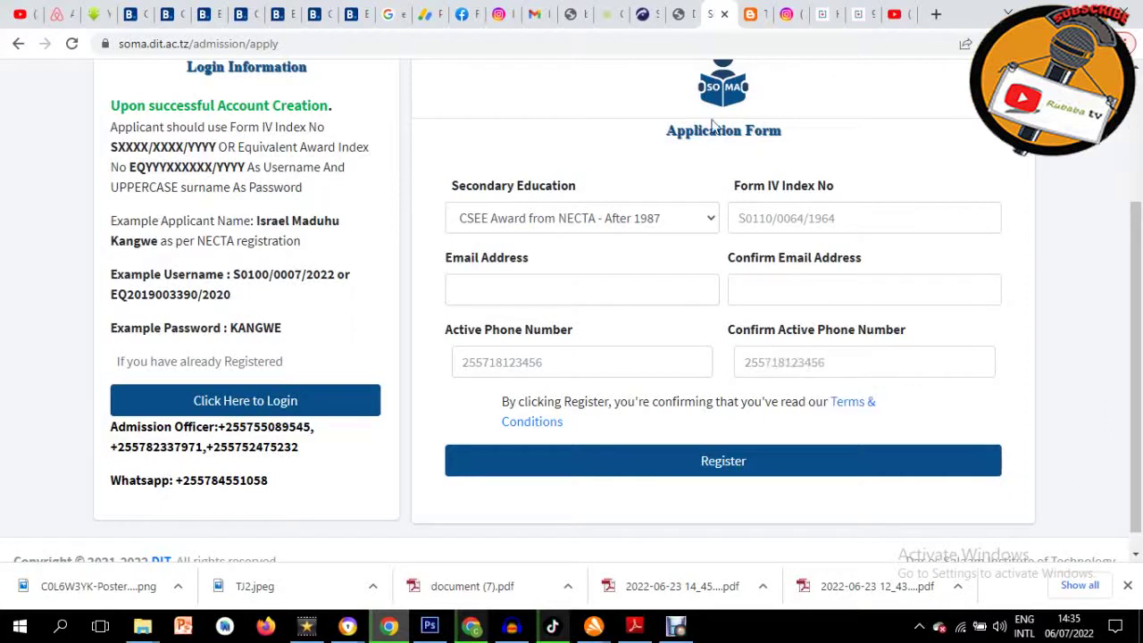
pyautogui.scroll(3, 669, 255)
pyautogui.scroll(-3, 503, 352)
pyautogui.scroll(3, 502, 358)
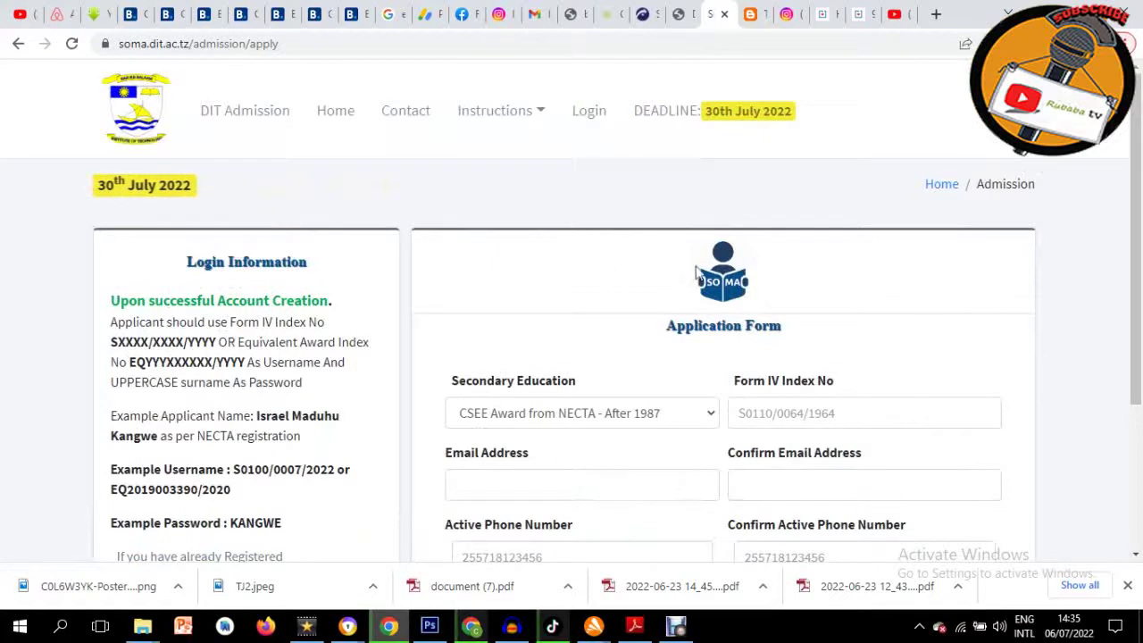
pyautogui.scroll(-2, 652, 375)
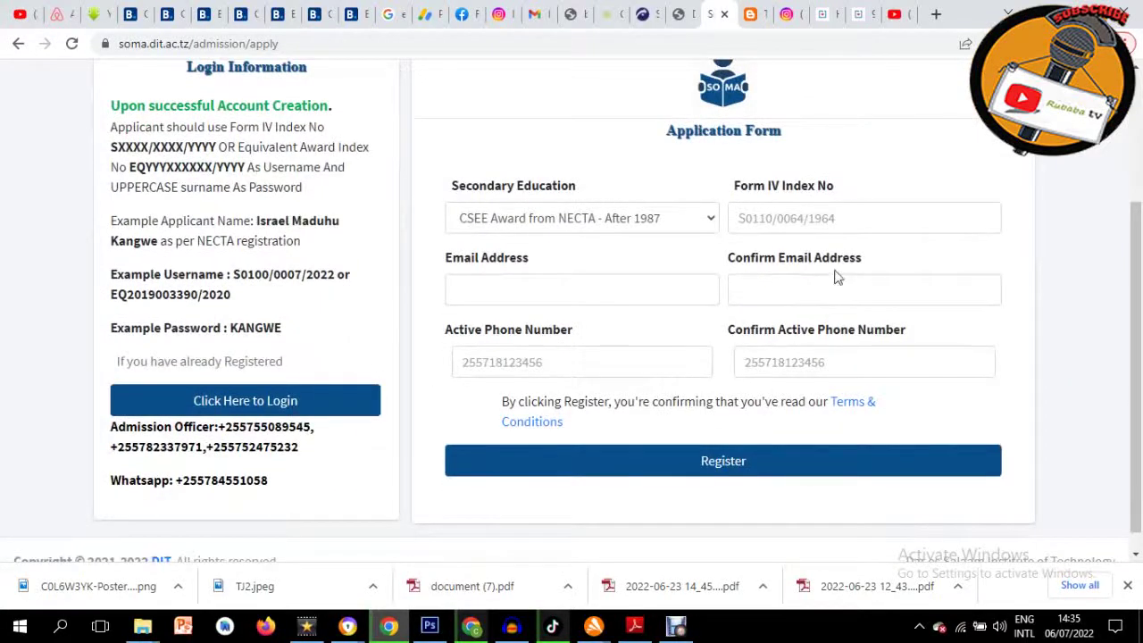
pyautogui.scroll(2, 834, 276)
pyautogui.scroll(-2, 770, 309)
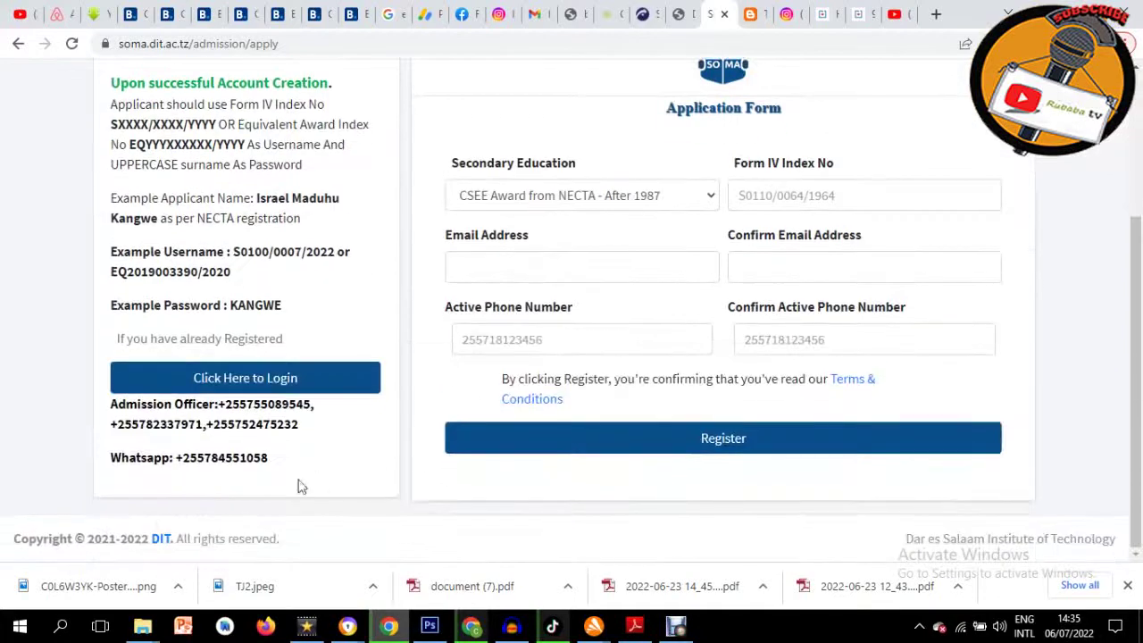
# Go to the login page for already registered applicants and sign in with the saved credentials.
pyautogui.click(228, 379)
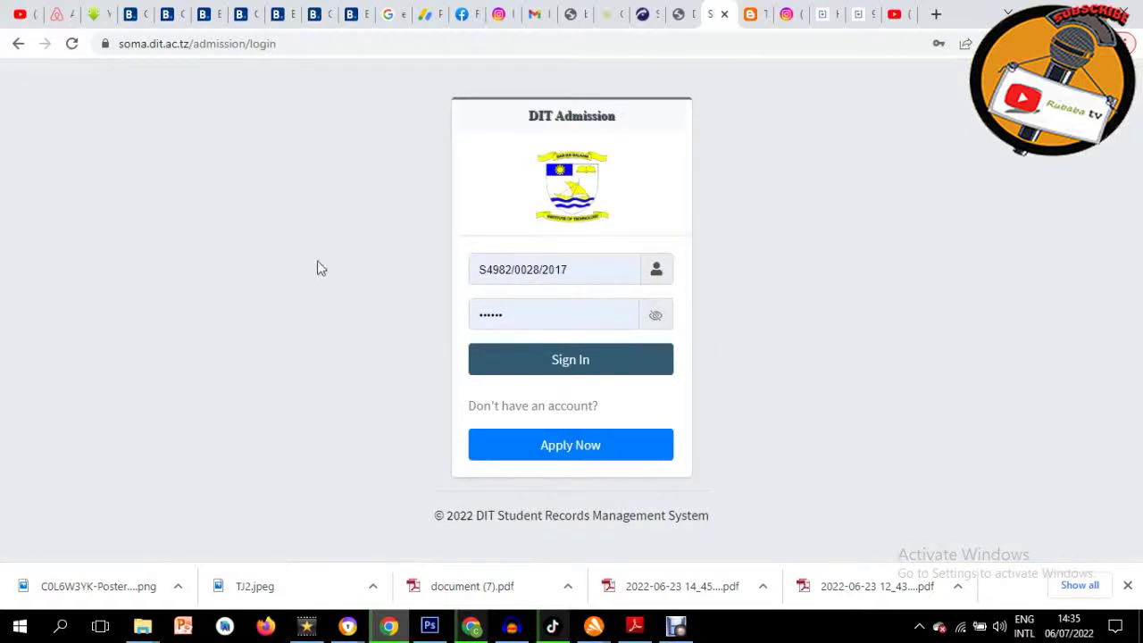
pyautogui.click(577, 274)
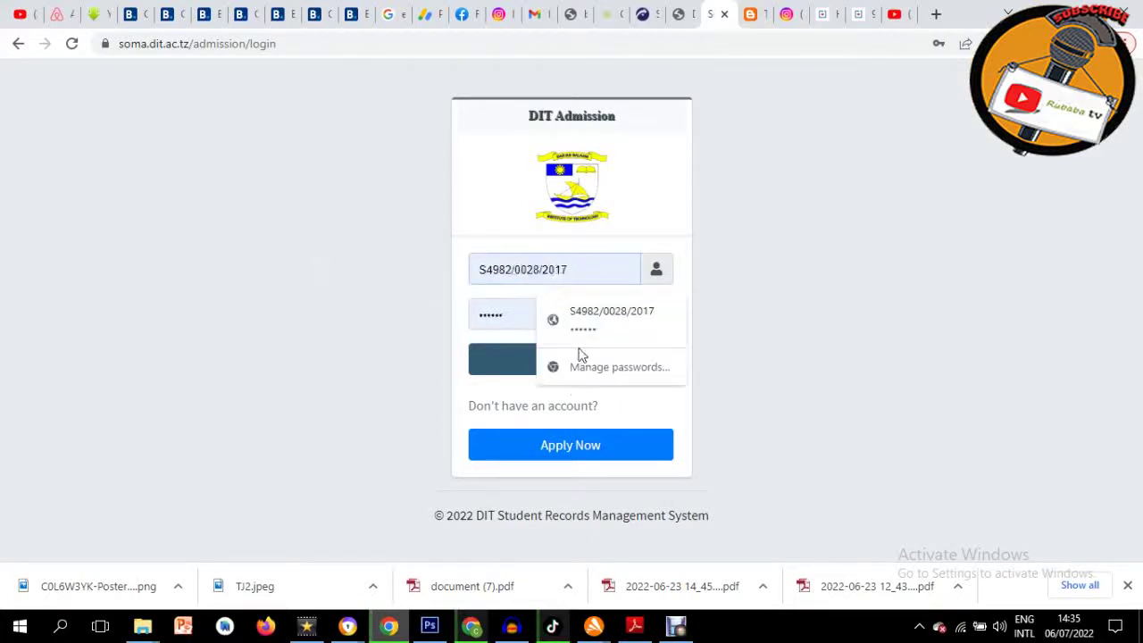
pyautogui.click(808, 317)
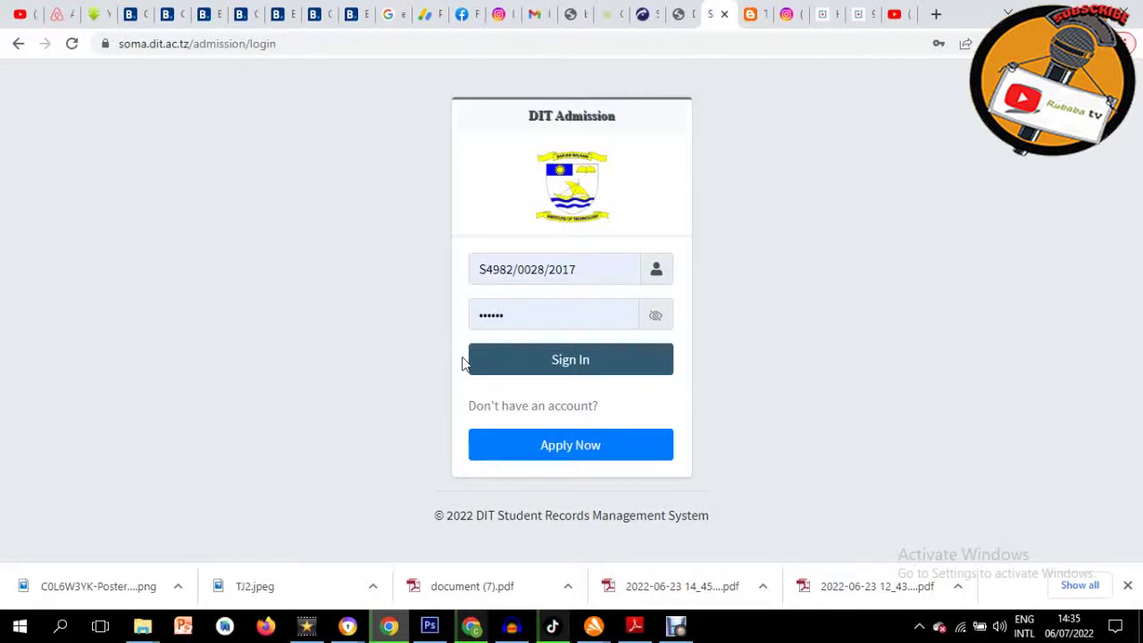
pyautogui.click(547, 372)
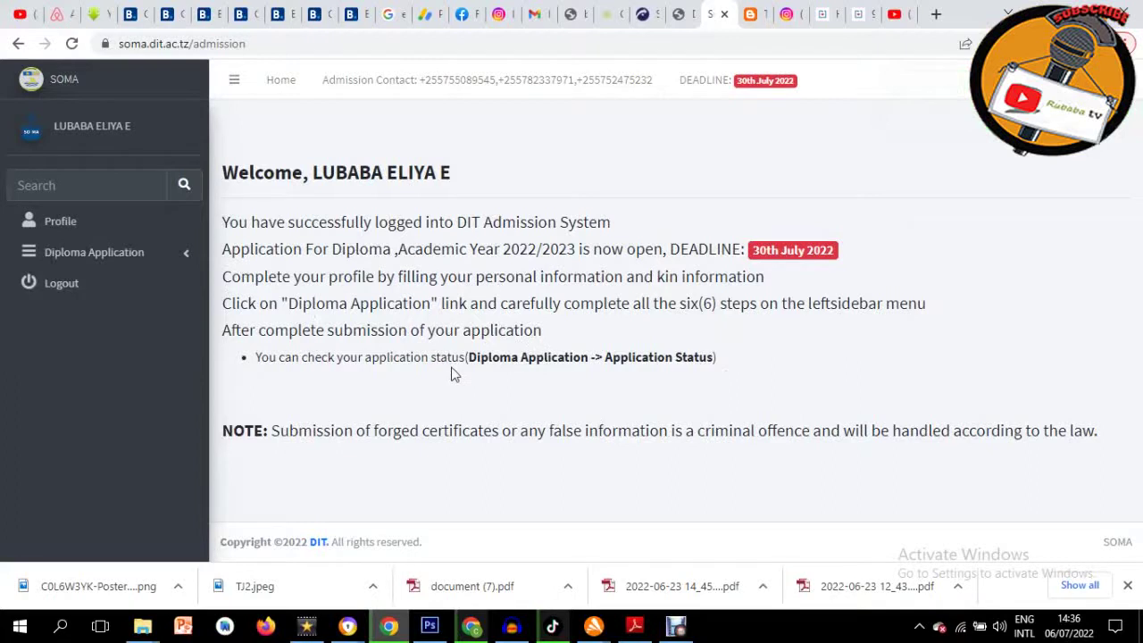
# Open the applicant profile and review its personal and next-of-kin information fields down to the applicant region.
pyautogui.click(88, 234)
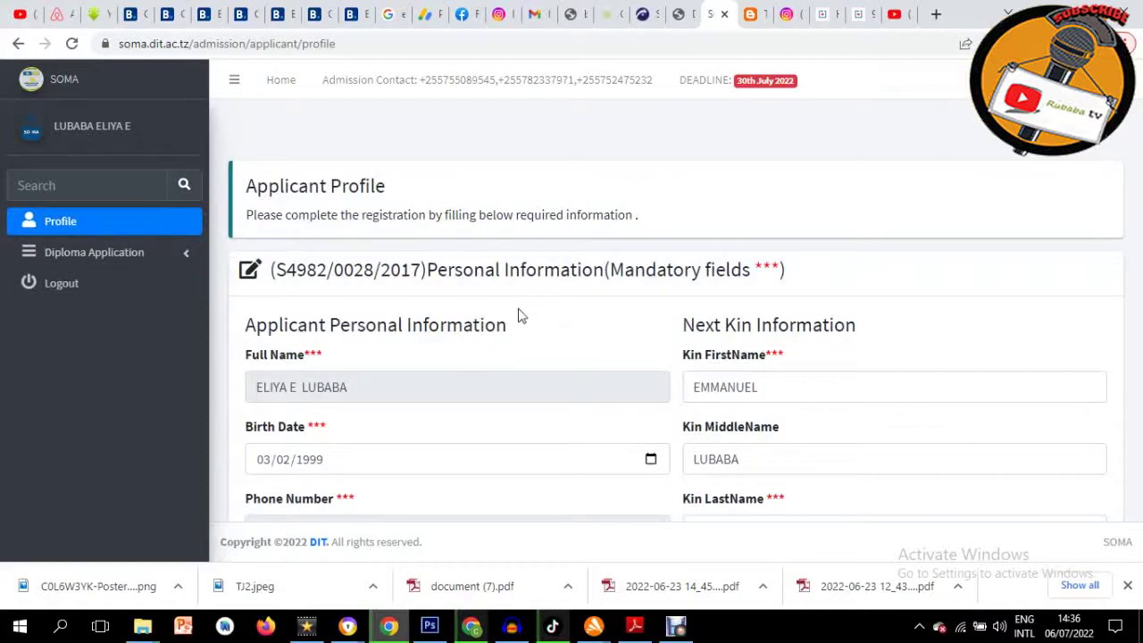
pyautogui.scroll(-1, 510, 330)
pyautogui.scroll(-2, 498, 349)
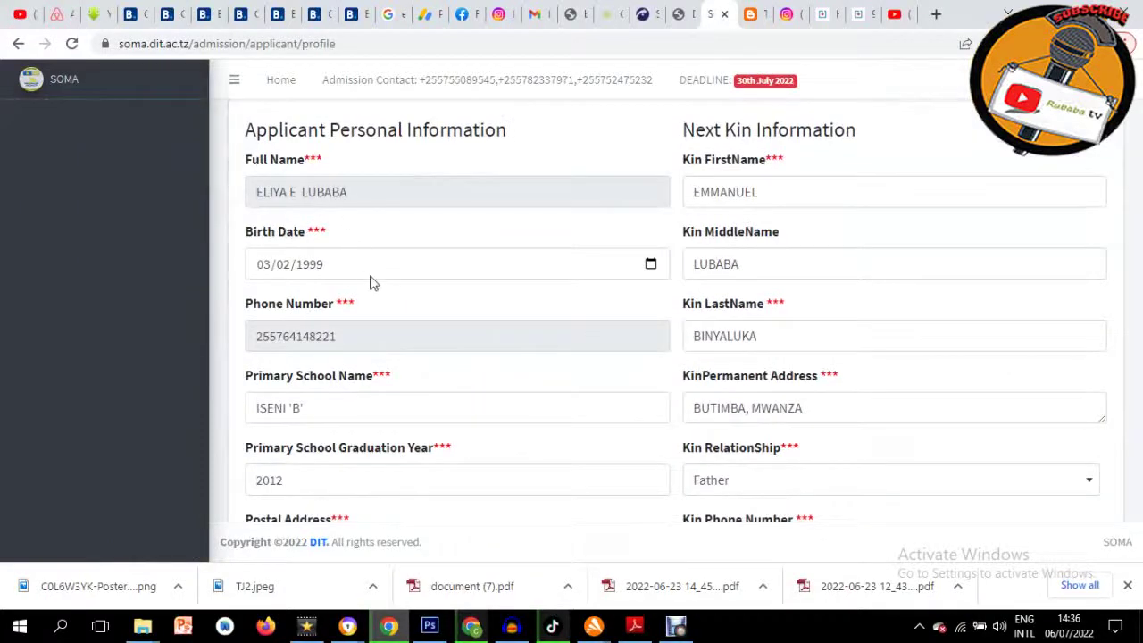
pyautogui.scroll(-3, 373, 265)
pyautogui.scroll(-5, 375, 165)
pyautogui.scroll(8, 402, 386)
pyautogui.scroll(-8, 738, 378)
pyautogui.scroll(6, 753, 244)
pyautogui.scroll(-2, 776, 403)
pyautogui.scroll(4, 775, 403)
pyautogui.scroll(-7, 751, 393)
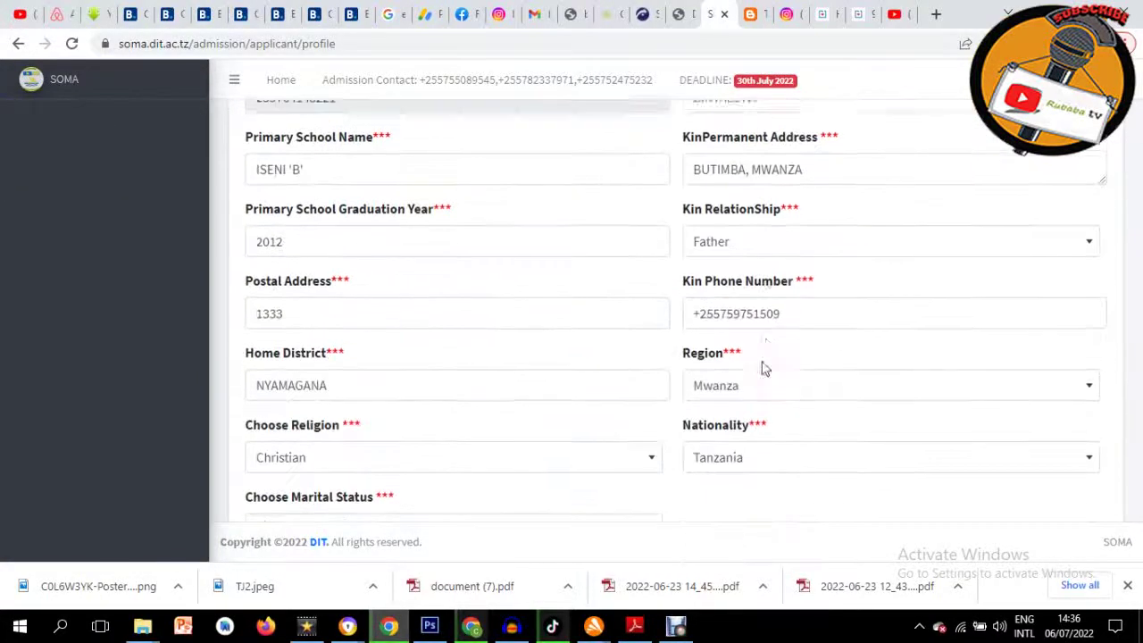
pyautogui.scroll(-1, 766, 384)
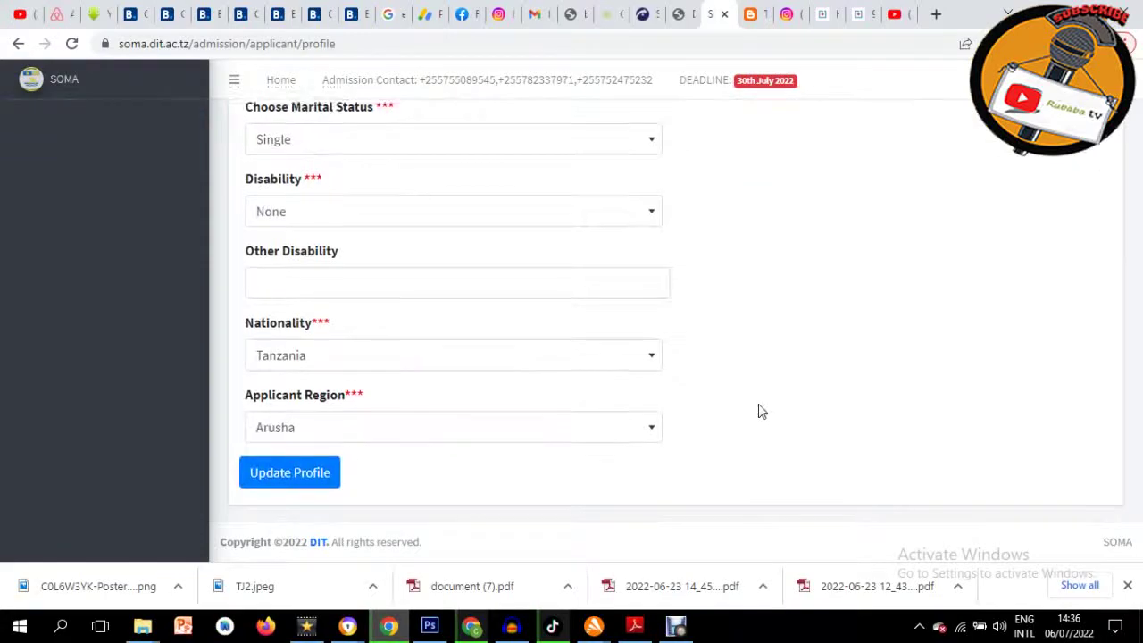
# Recheck the applicant profile's personal and next-of-kin fields, from the full name down to the applicant region.
pyautogui.scroll(10, 758, 410)
pyautogui.scroll(-4, 759, 411)
pyautogui.scroll(4, 447, 321)
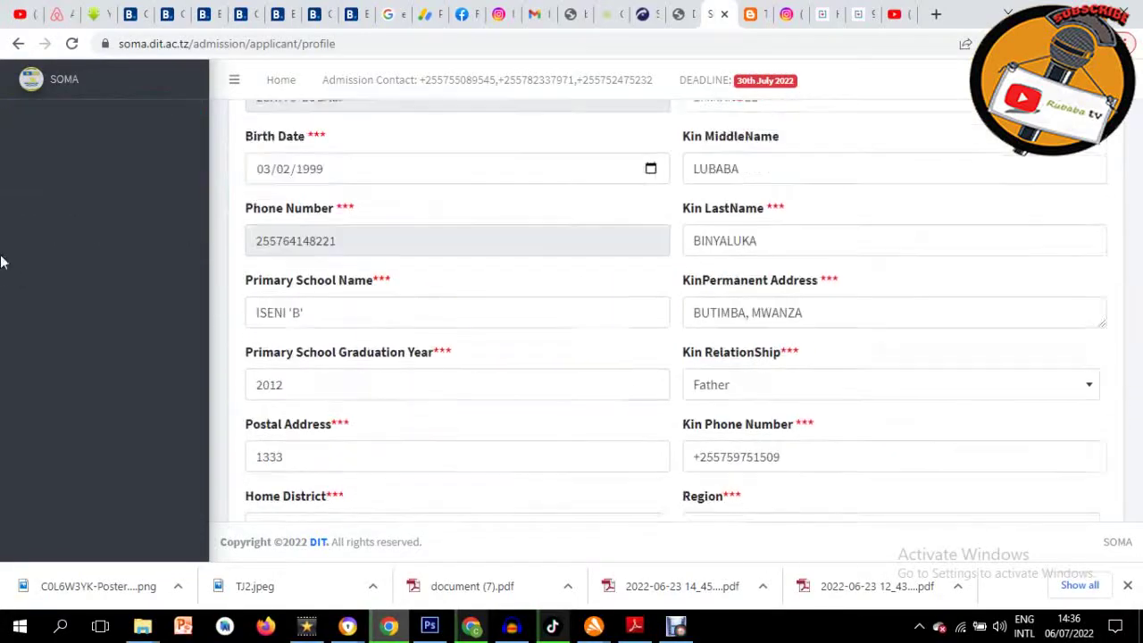
pyautogui.scroll(-10, 569, 319)
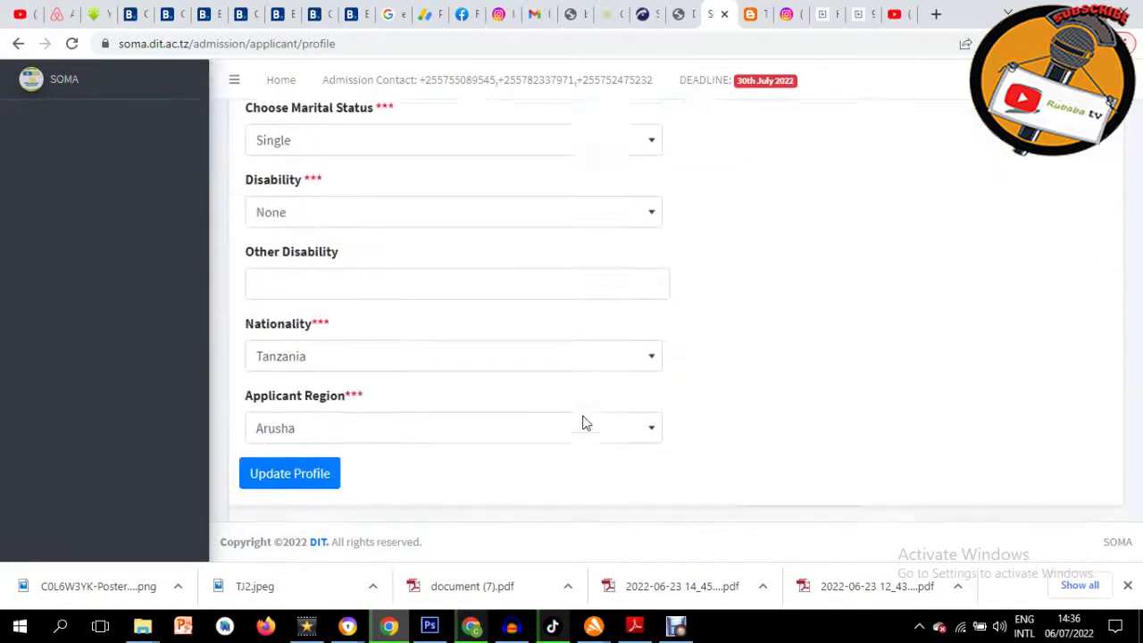
pyautogui.scroll(10, 977, 277)
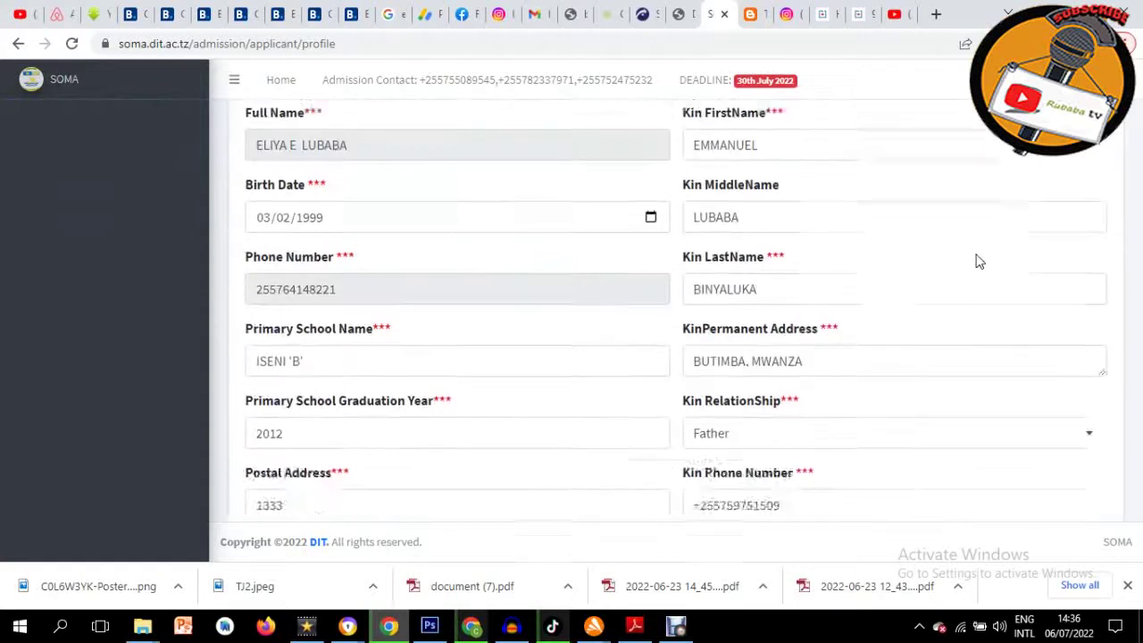
# Open the diploma application status page and try to enter Step 1 (Personal Info) of the application.
pyautogui.click(122, 262)
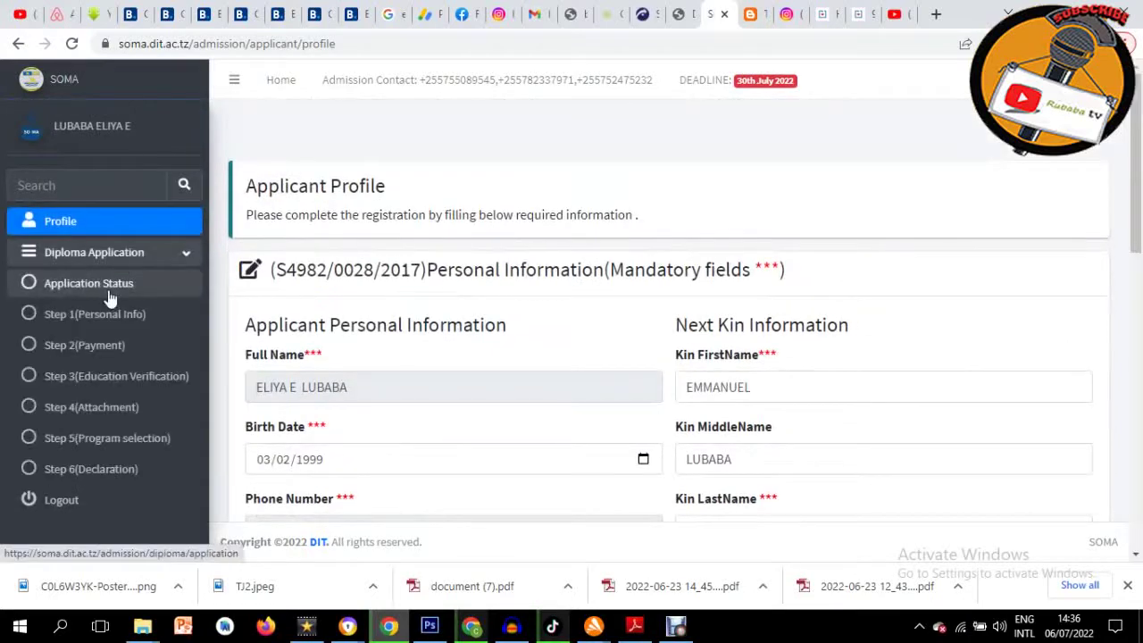
pyautogui.click(109, 295)
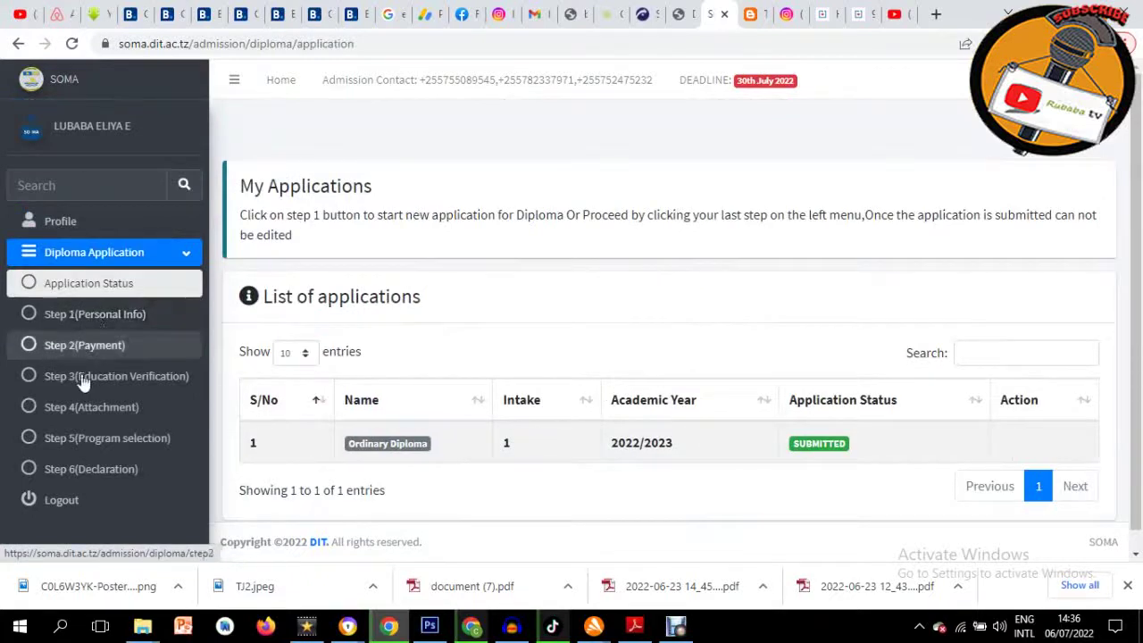
pyautogui.click(103, 323)
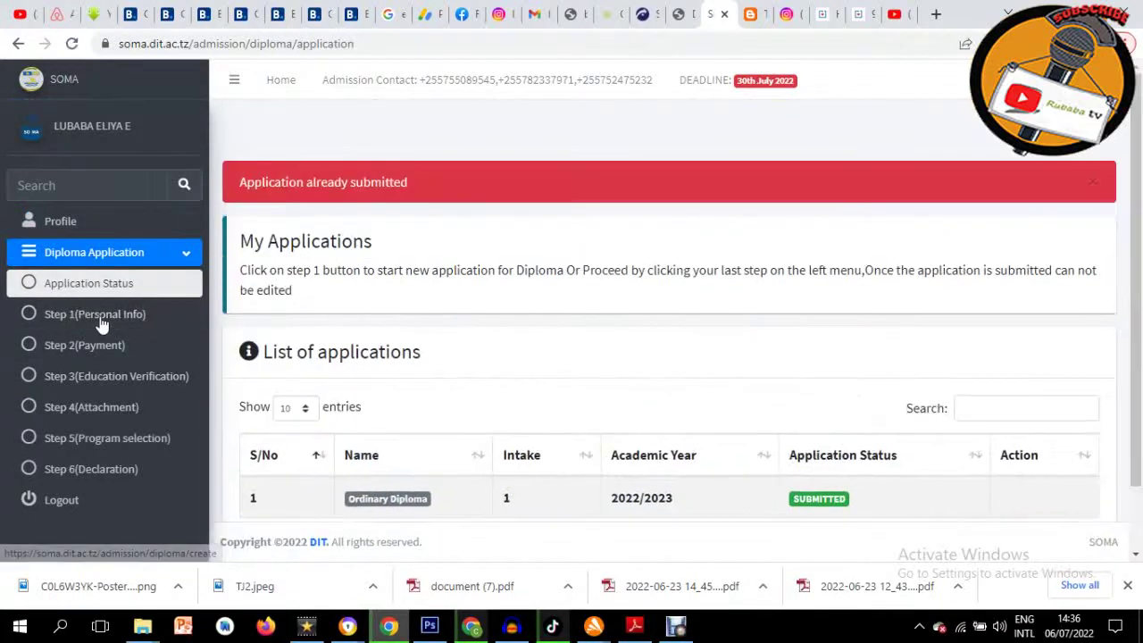
pyautogui.click(101, 326)
pyautogui.scroll(-2, 658, 402)
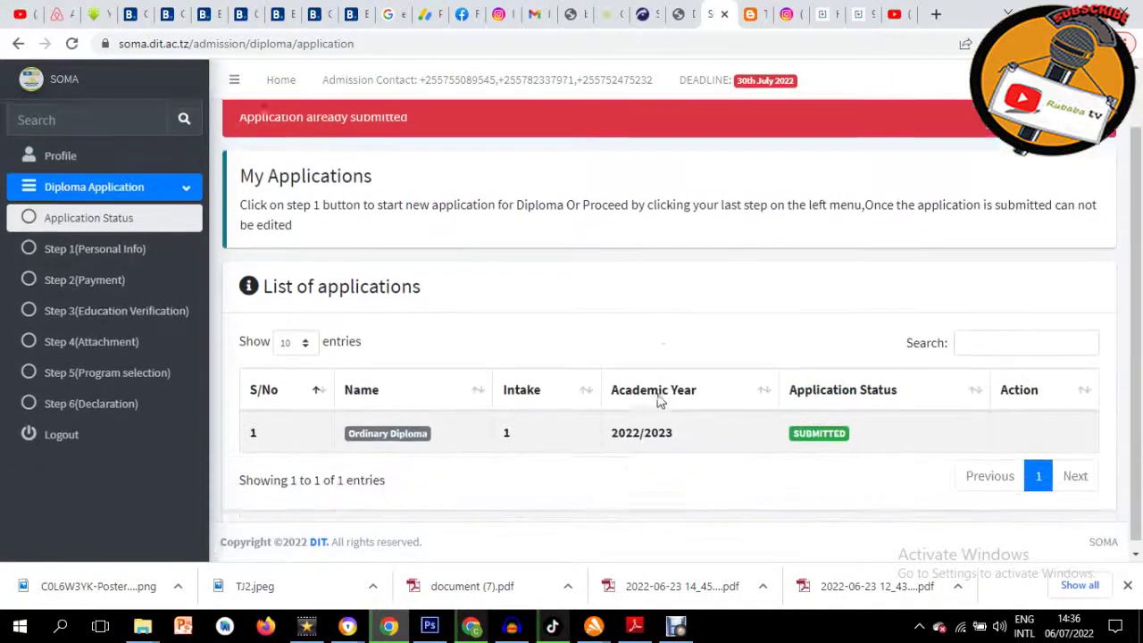
pyautogui.click(96, 253)
pyautogui.scroll(-2, 706, 423)
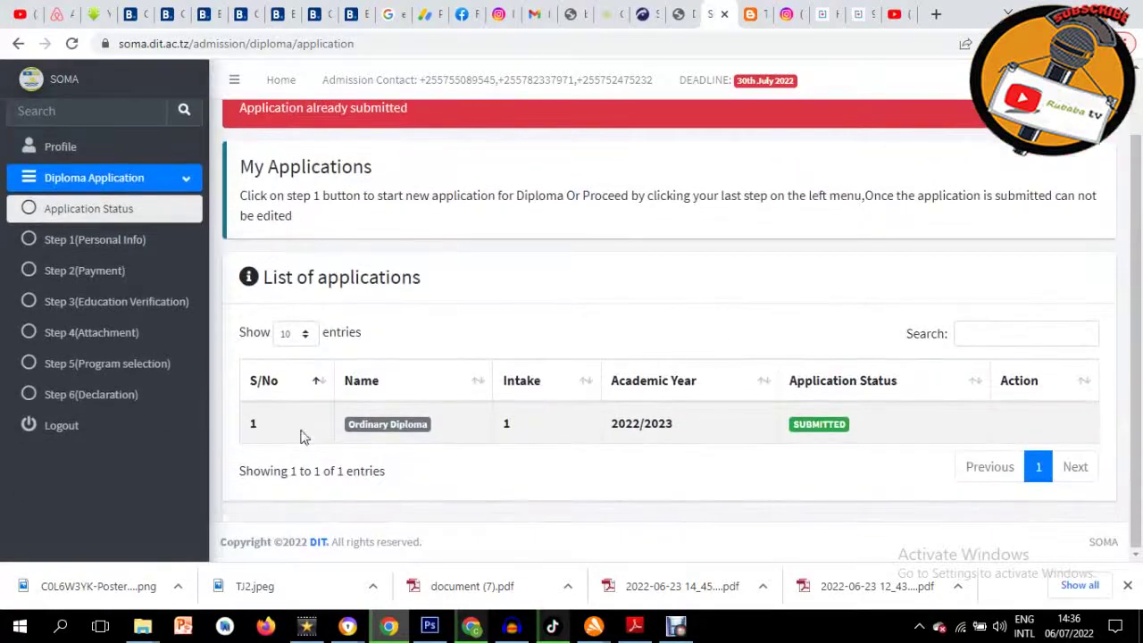
# Try to open the Payment and Education Verification steps, and review the list of applications and the remaining application steps.
pyautogui.click(92, 280)
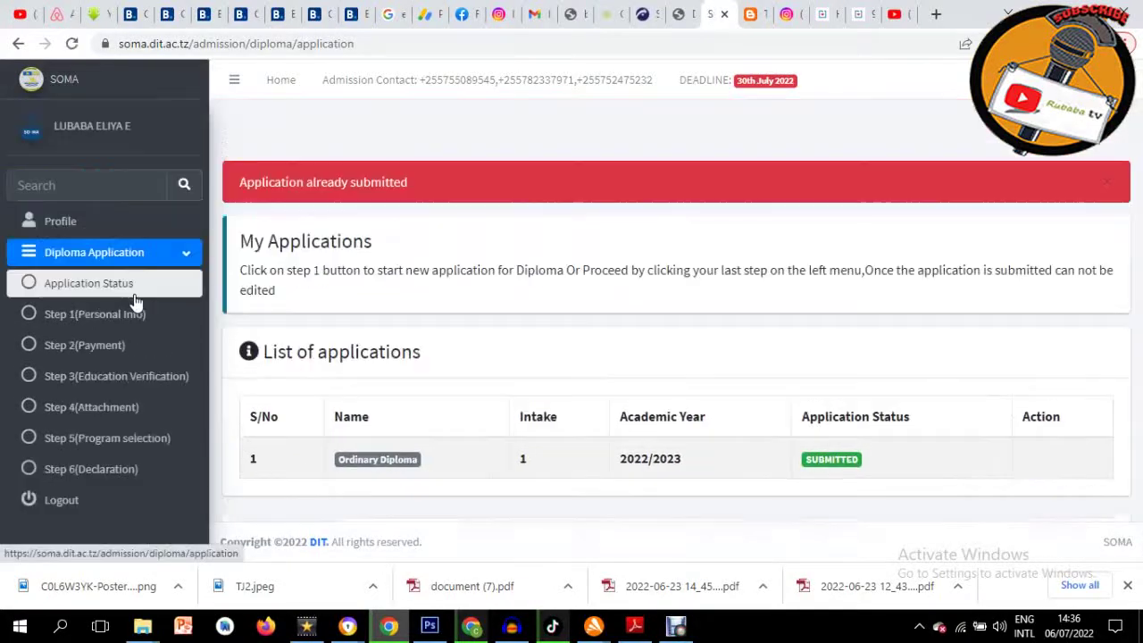
pyautogui.scroll(-2, 642, 442)
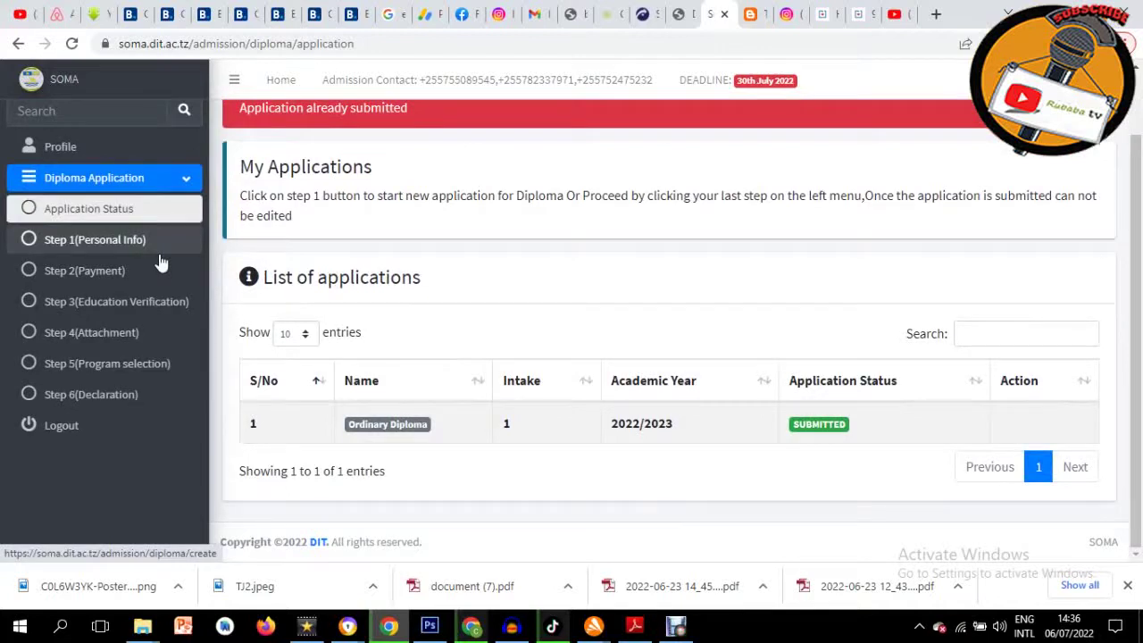
pyautogui.scroll(2, 161, 262)
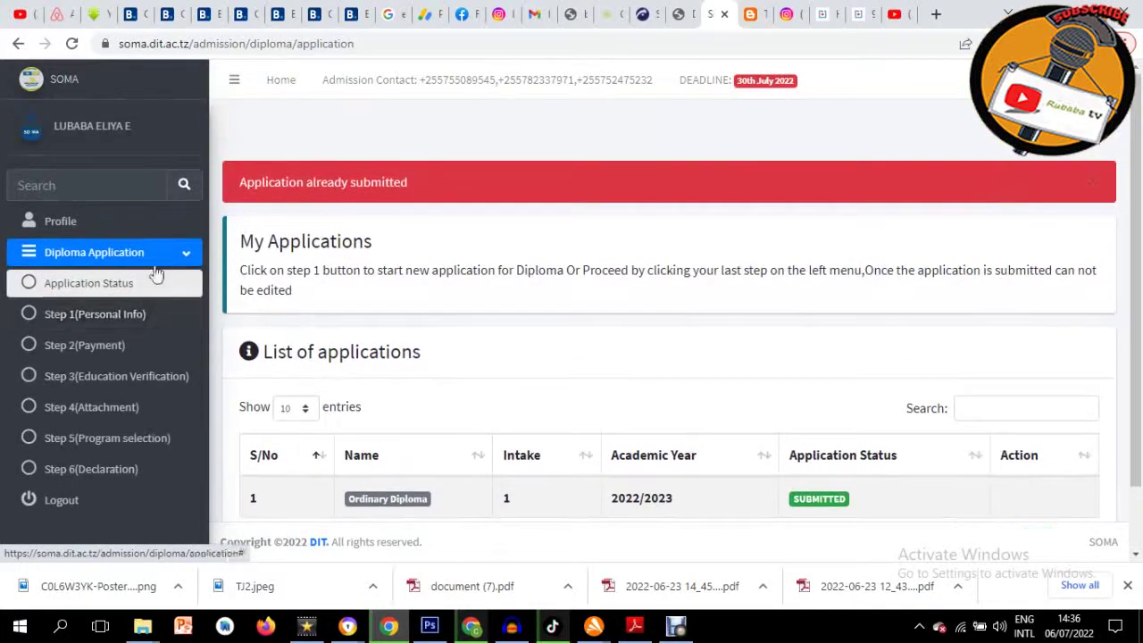
pyautogui.click(58, 386)
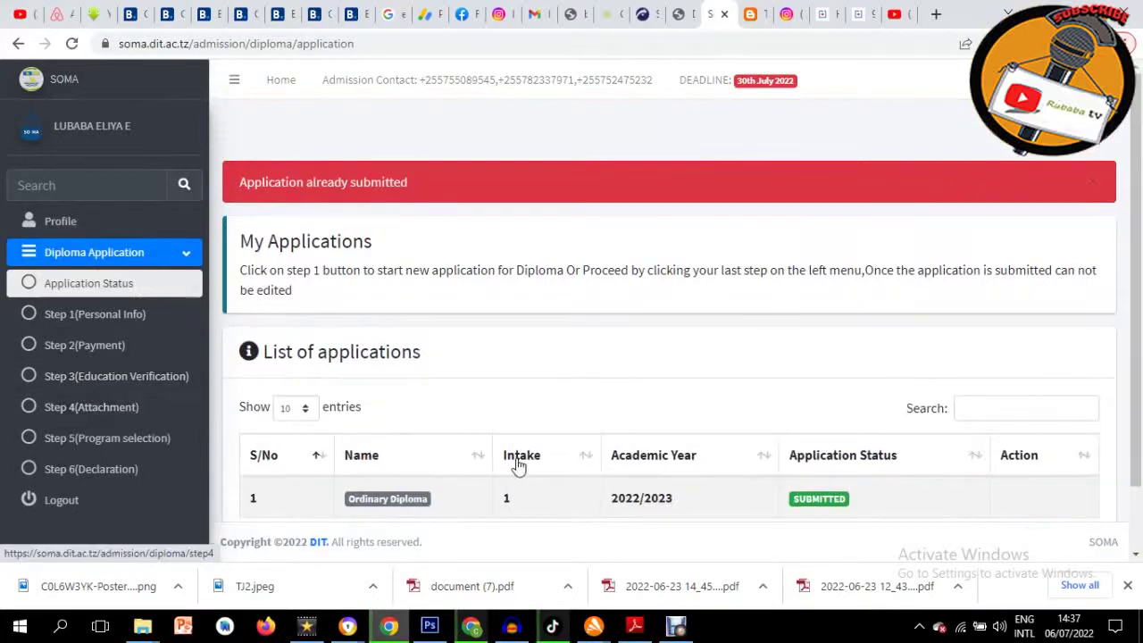
pyautogui.scroll(-2, 193, 465)
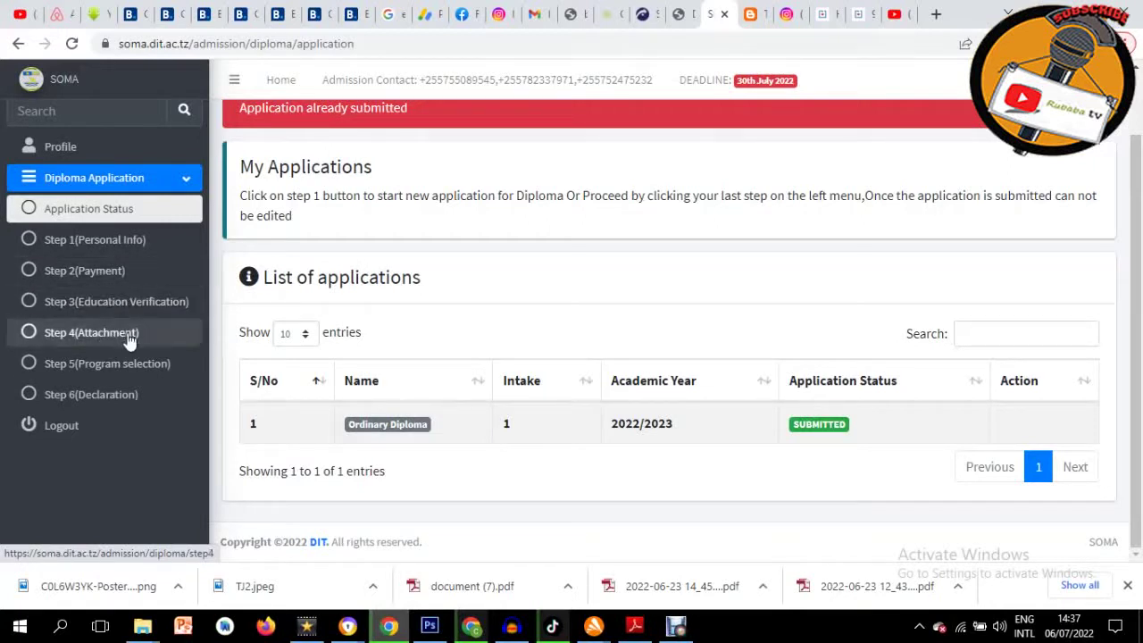
pyautogui.scroll(1, 98, 332)
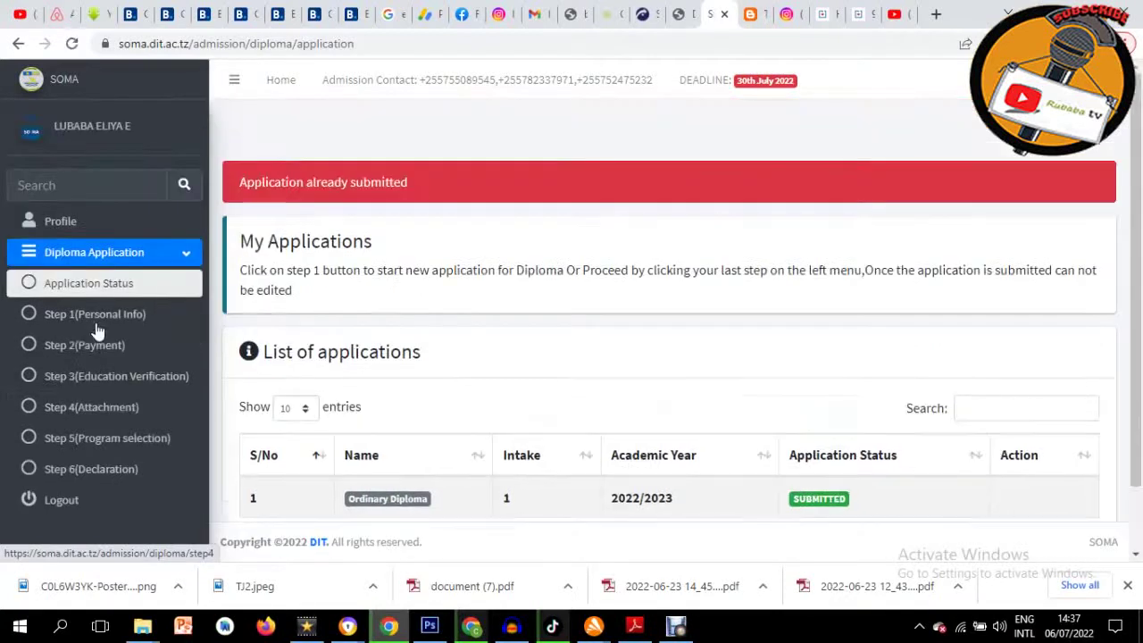
pyautogui.scroll(-1, 480, 467)
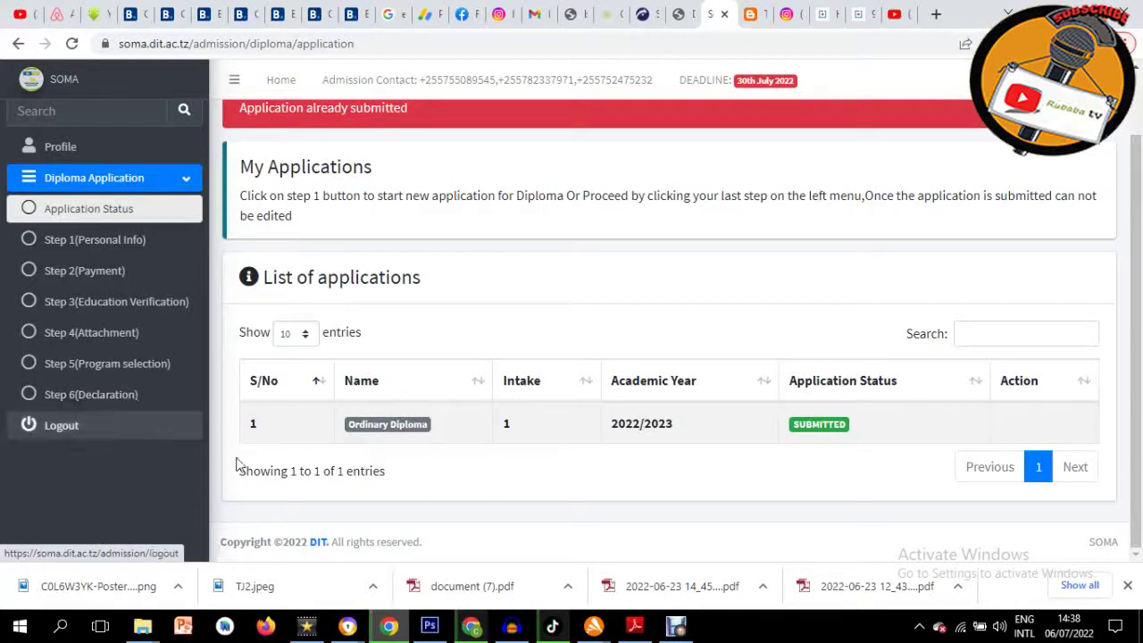
pyautogui.scroll(2, 439, 424)
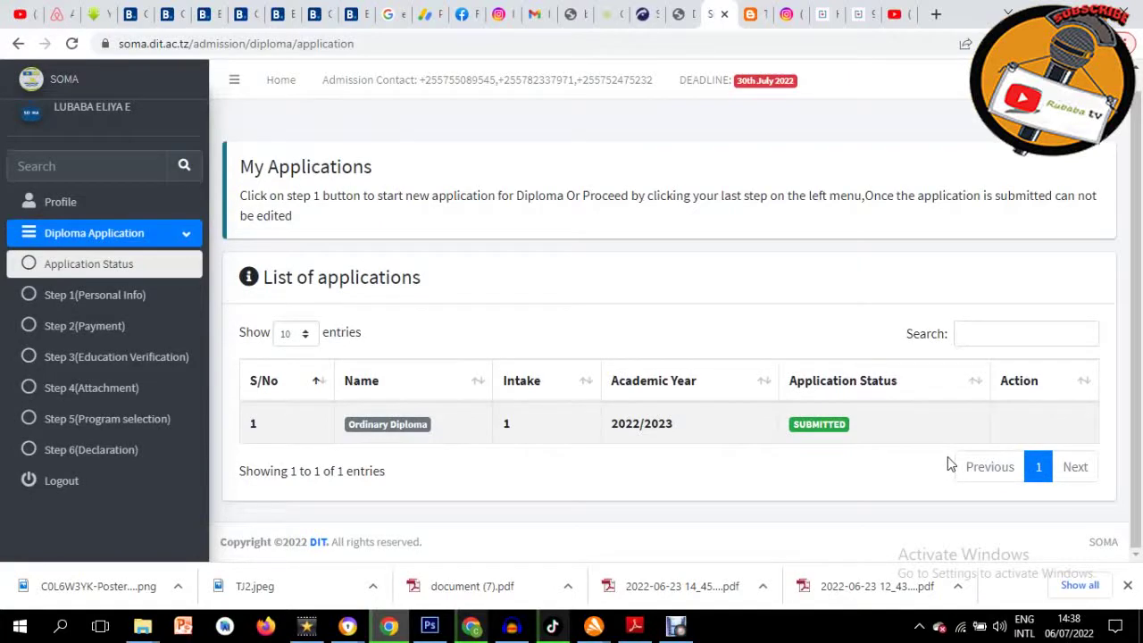
# Minimize all windows to the desktop and switch to the Debut Professional recorder window.
pyautogui.press('super+d')
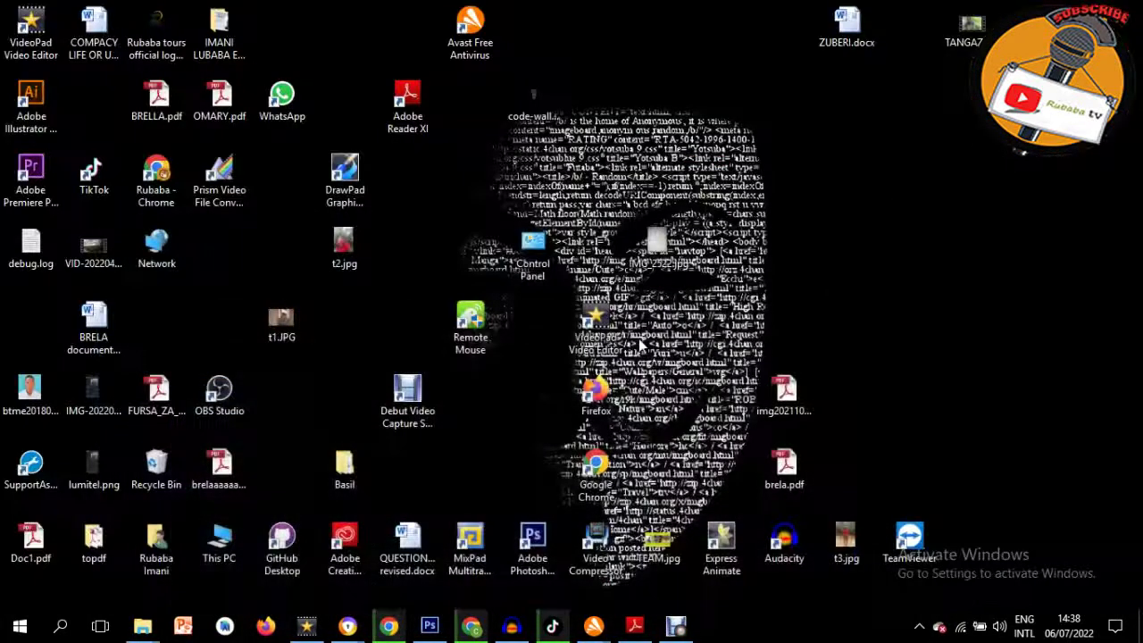
pyautogui.moveTo(688, 629)
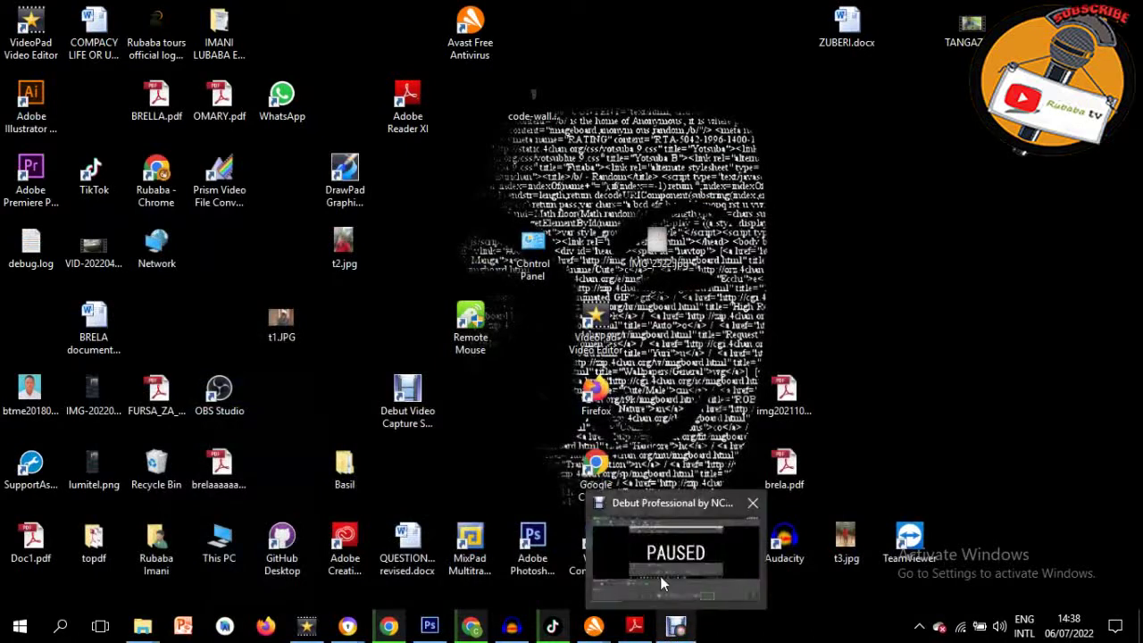
pyautogui.click(658, 574)
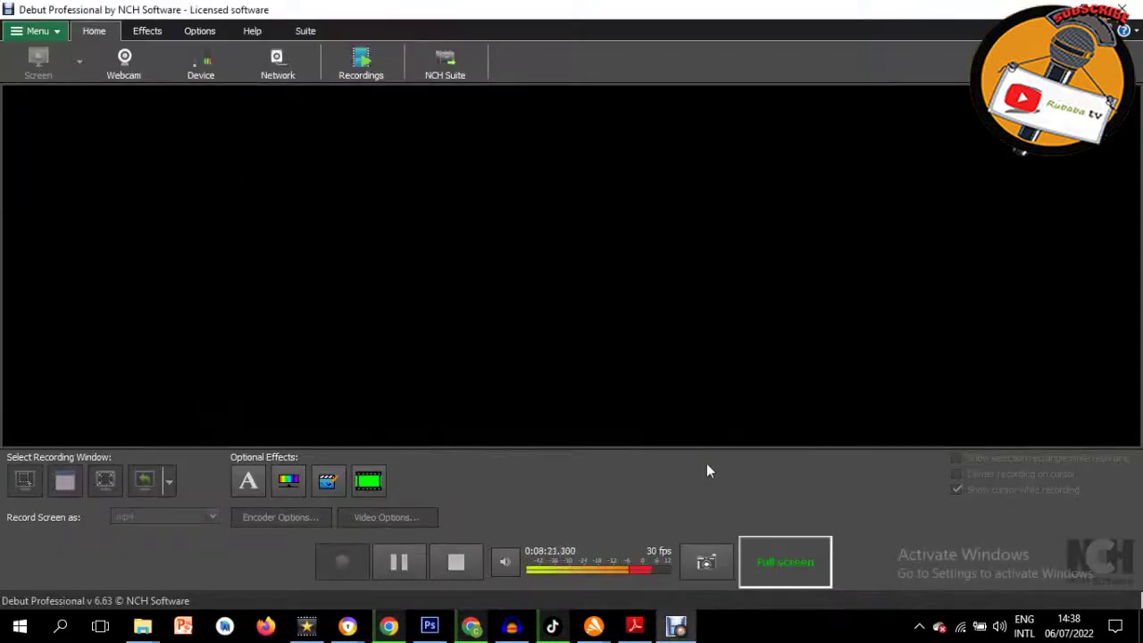